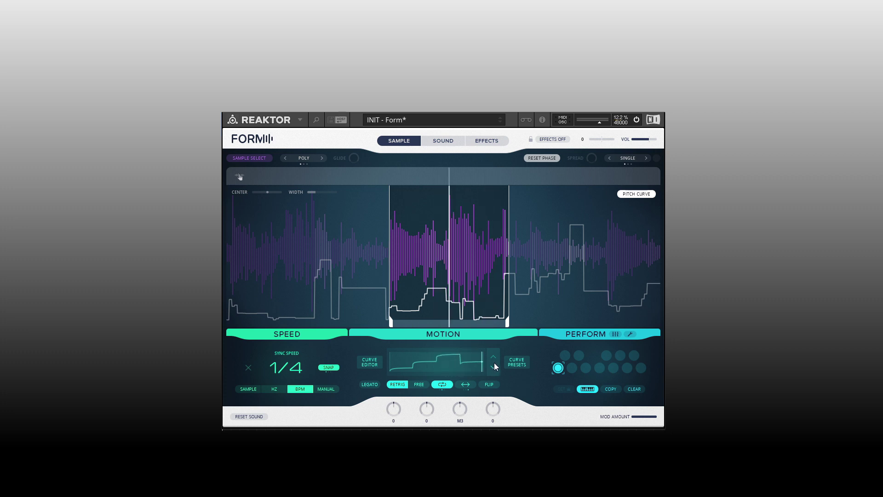
# Preview a section in the sample selection view, then return to the main page.
pyautogui.click(253, 158)
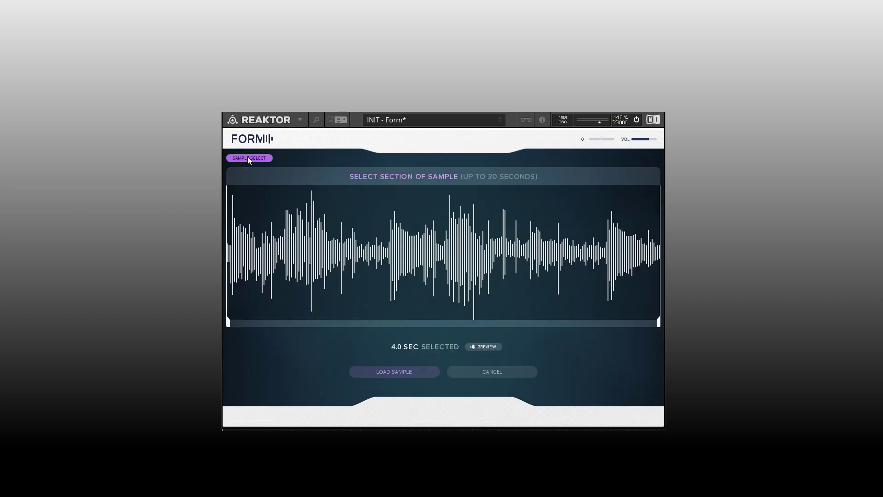
pyautogui.click(483, 347)
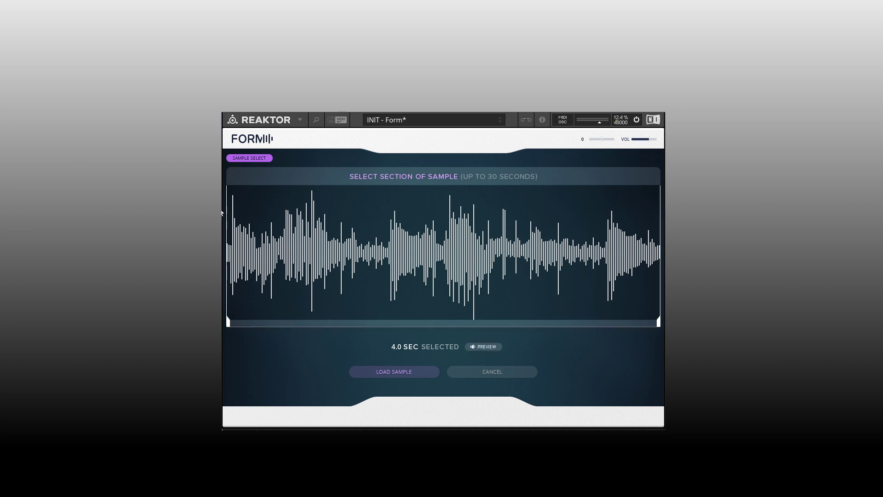
pyautogui.click(246, 159)
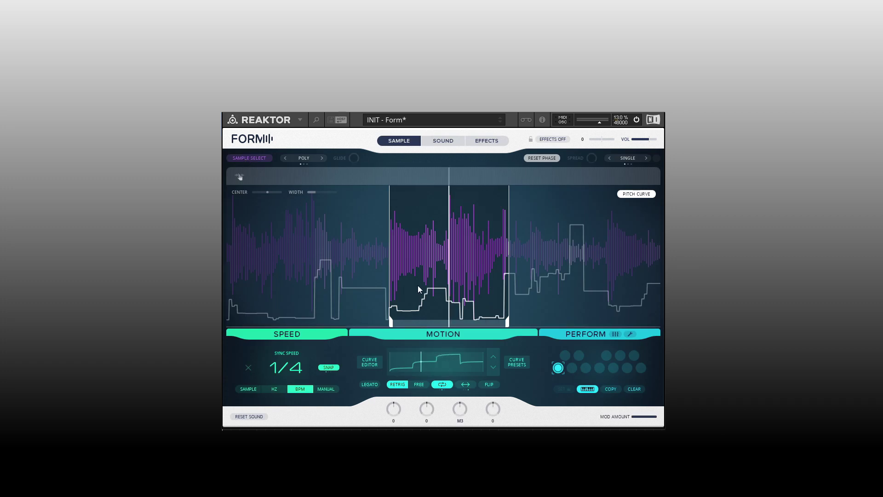
# Look through the Sound and Effects pages, then go back to the Sample page.
pyautogui.click(441, 142)
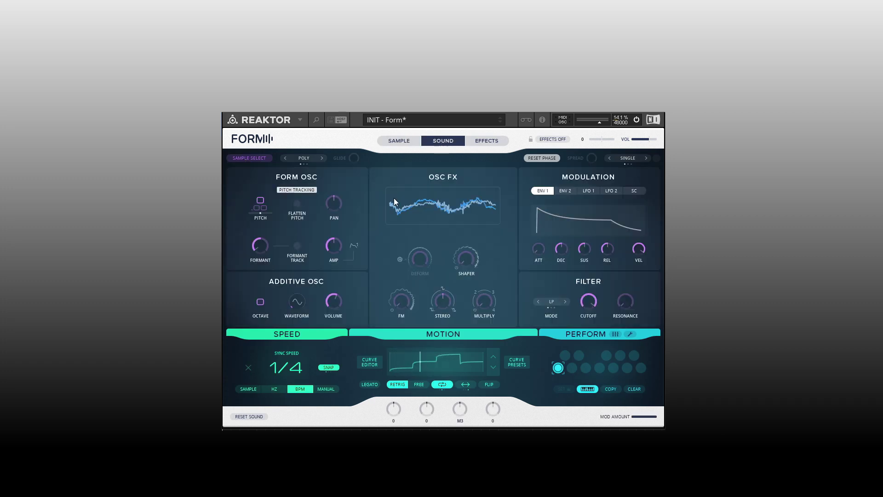
pyautogui.click(488, 140)
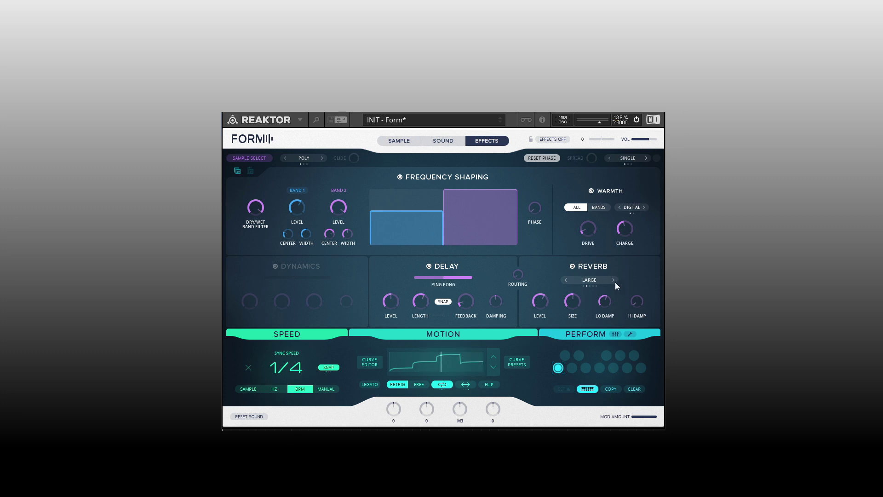
pyautogui.click(443, 141)
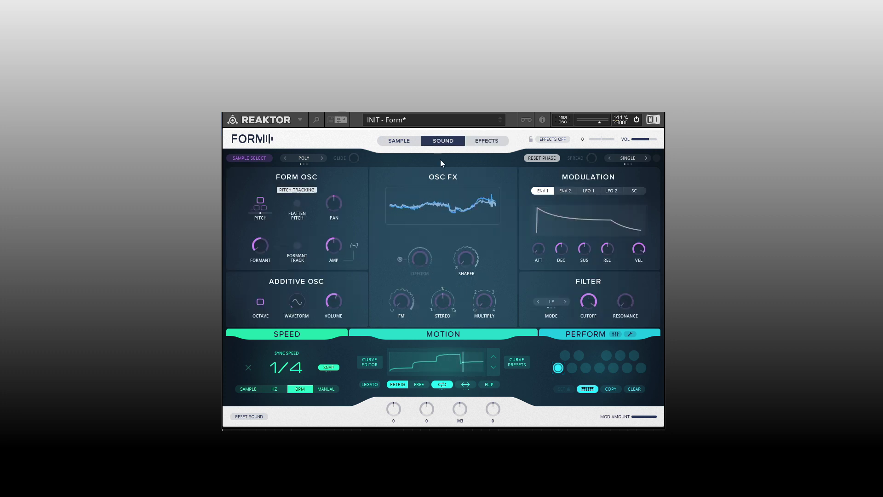
pyautogui.click(397, 143)
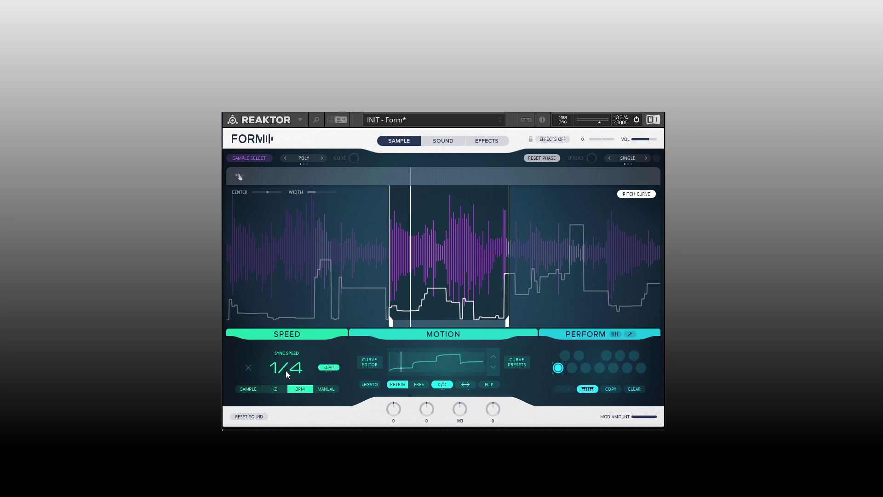
# Preview the sample section again, then open and close the motion Curve Editor.
pyautogui.click(257, 158)
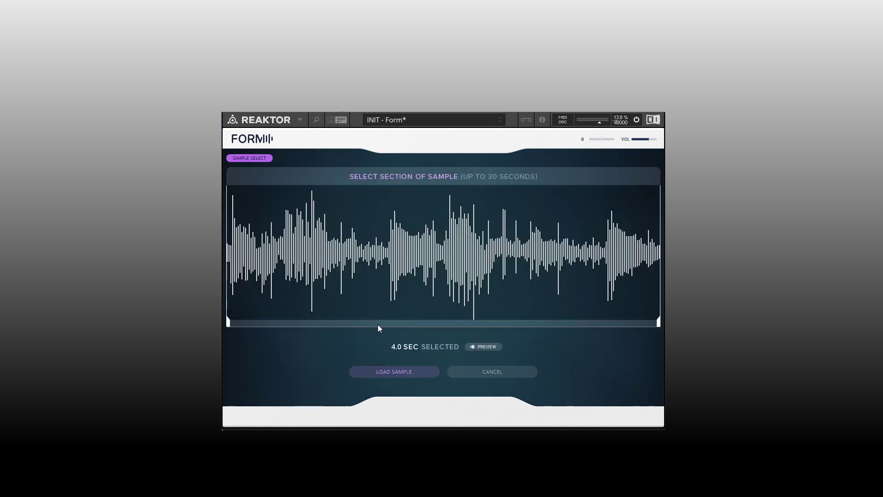
pyautogui.click(479, 347)
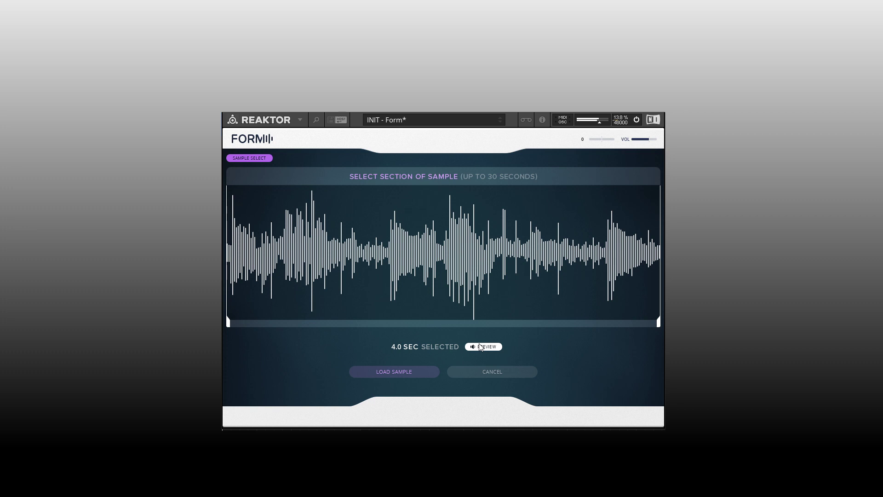
pyautogui.click(258, 156)
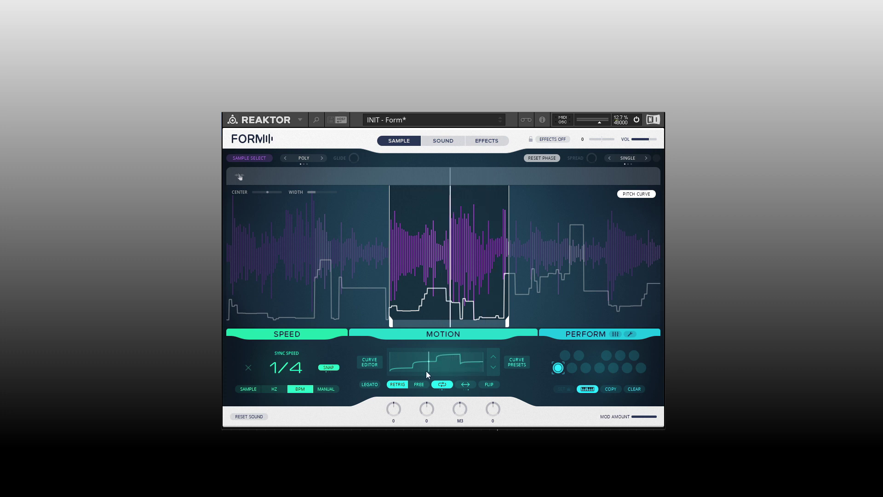
pyautogui.click(369, 363)
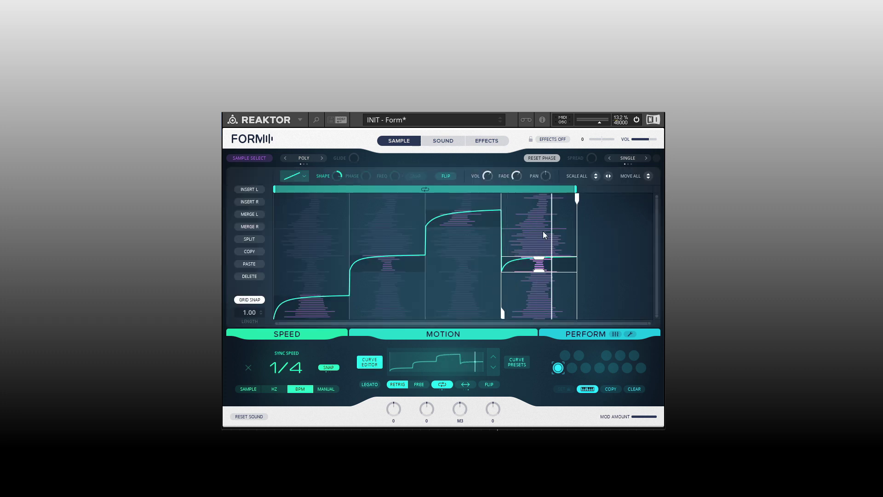
pyautogui.click(369, 364)
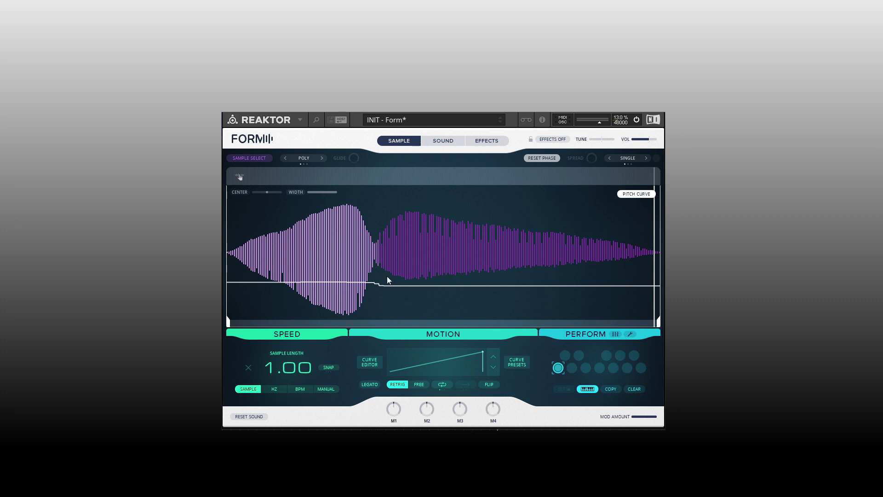
# Preview the 2.4-second sample section and close the selection view.
pyautogui.click(255, 158)
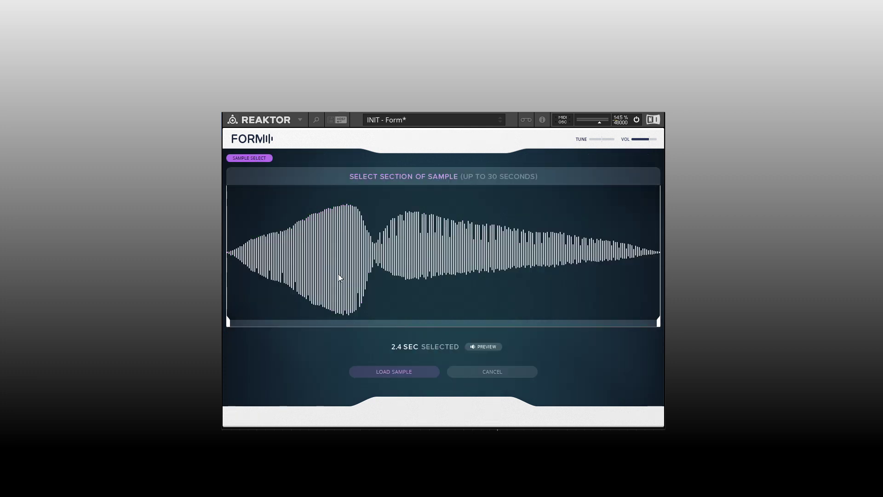
pyautogui.click(488, 346)
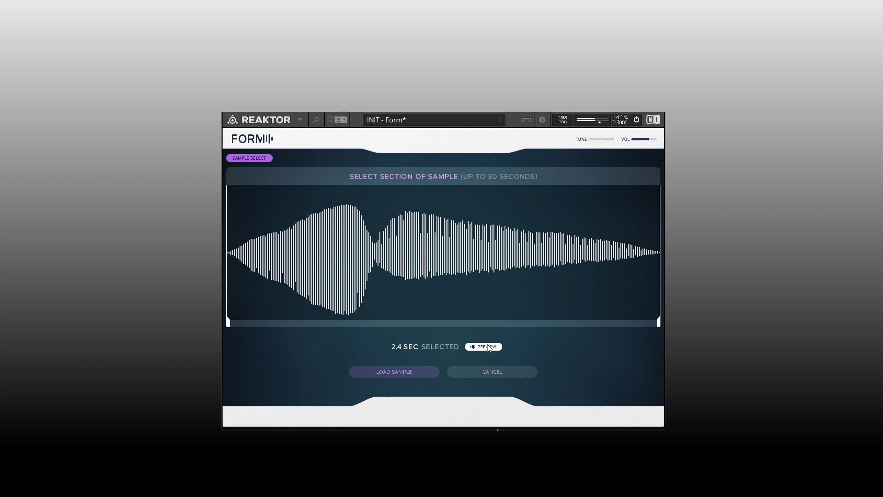
pyautogui.click(253, 159)
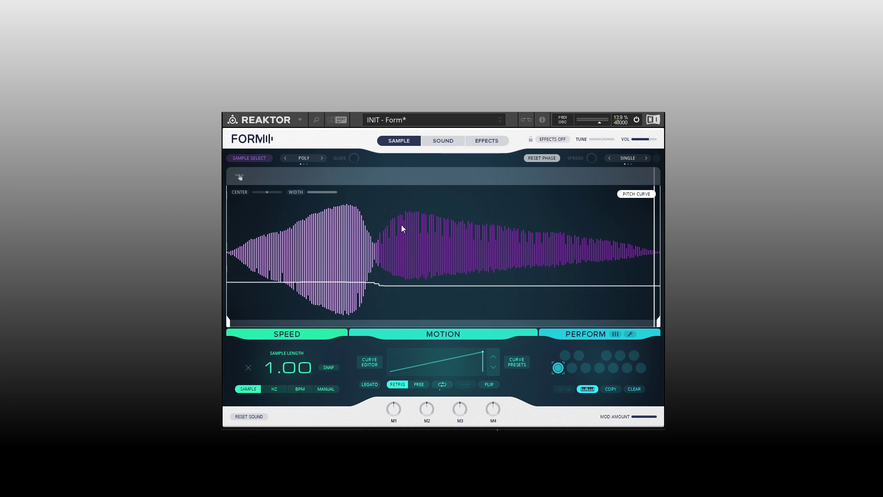
# Reset the sound settings to defaults, confirm, and show the Sound page.
pyautogui.click(249, 417)
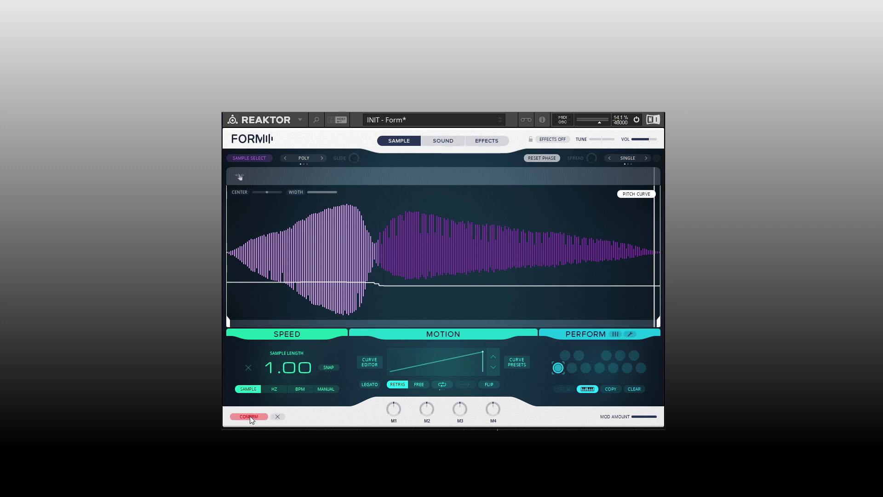
pyautogui.click(247, 415)
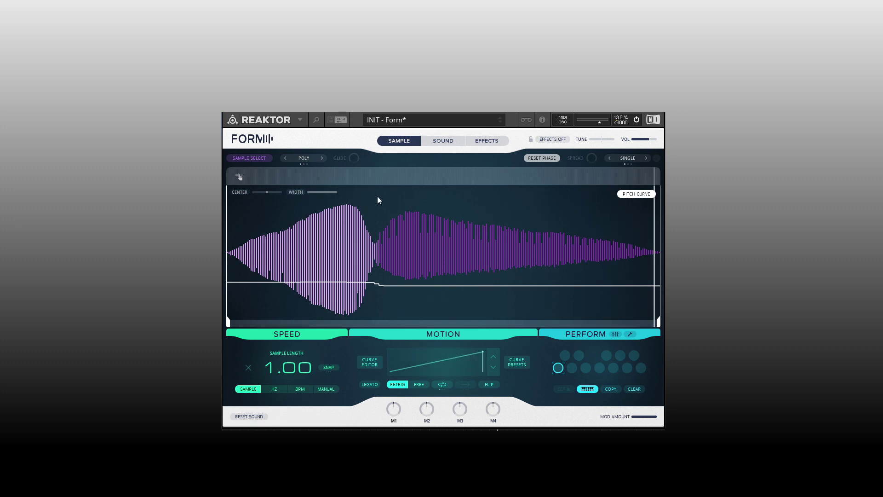
pyautogui.click(440, 143)
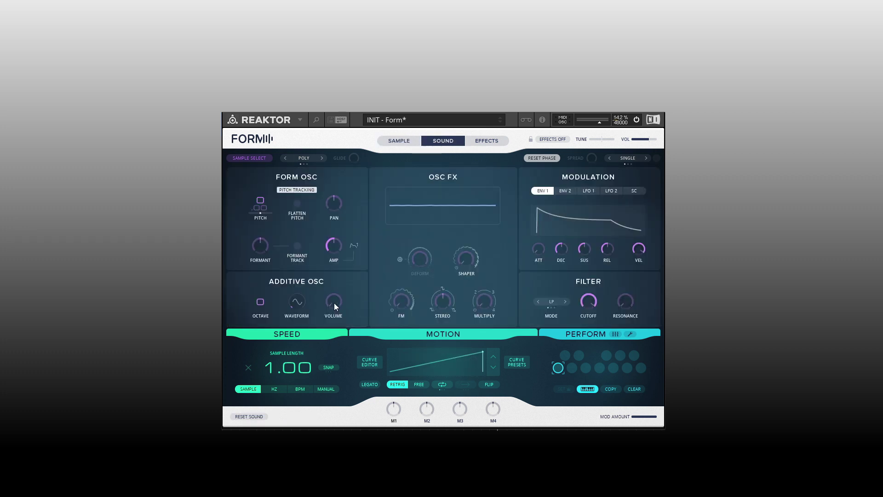
# Raise Additive OSC volume to 0.49, enable a LARGE reverb, and return to the Sample page.
pyautogui.moveTo(334, 303); pyautogui.dragTo(335, 241)
pyautogui.moveTo(354, 314)
pyautogui.click(487, 140)
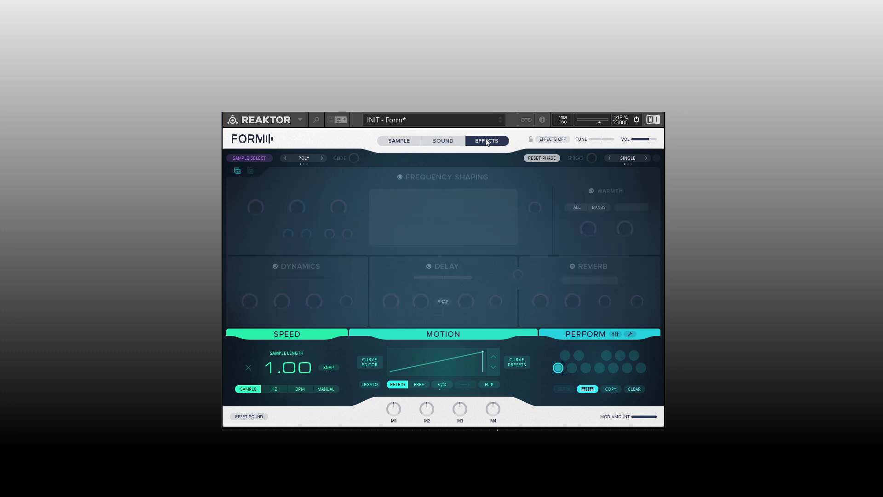
pyautogui.click(573, 266)
pyautogui.click(614, 280)
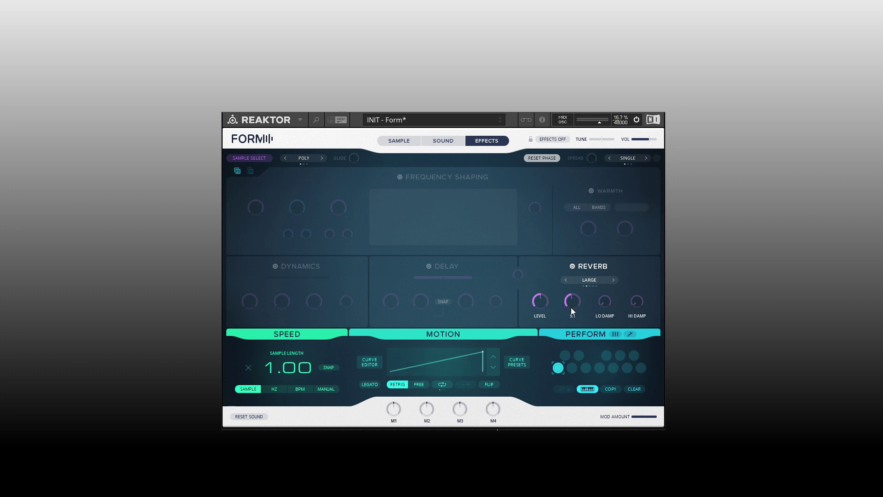
pyautogui.click(400, 141)
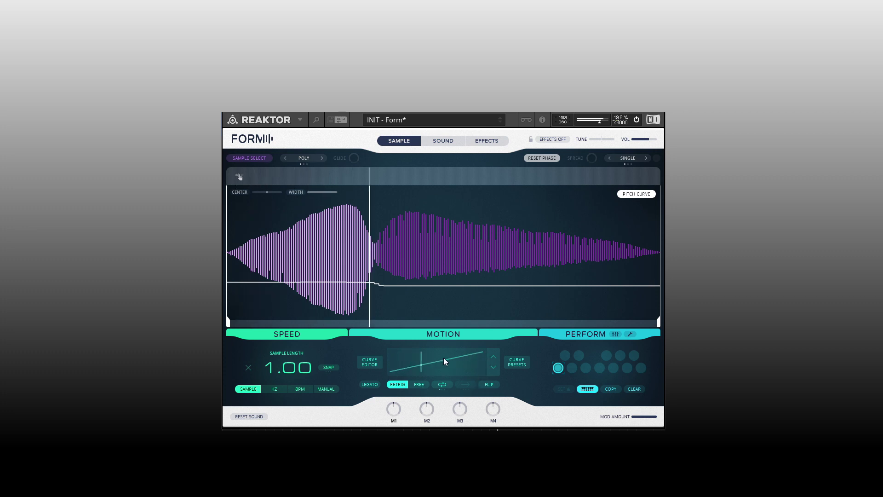
# Try the descending ramp curve preset, then switch the motion curve to the triangle preset.
pyautogui.click(517, 364)
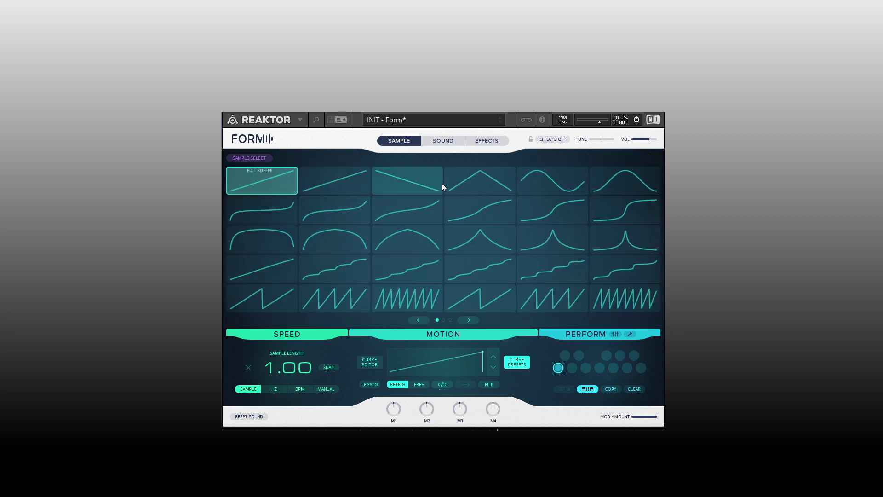
pyautogui.click(411, 181)
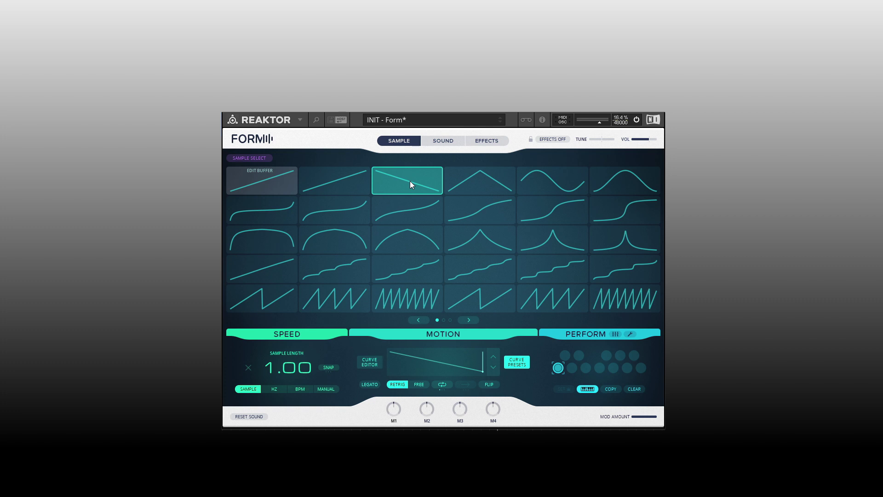
pyautogui.click(517, 363)
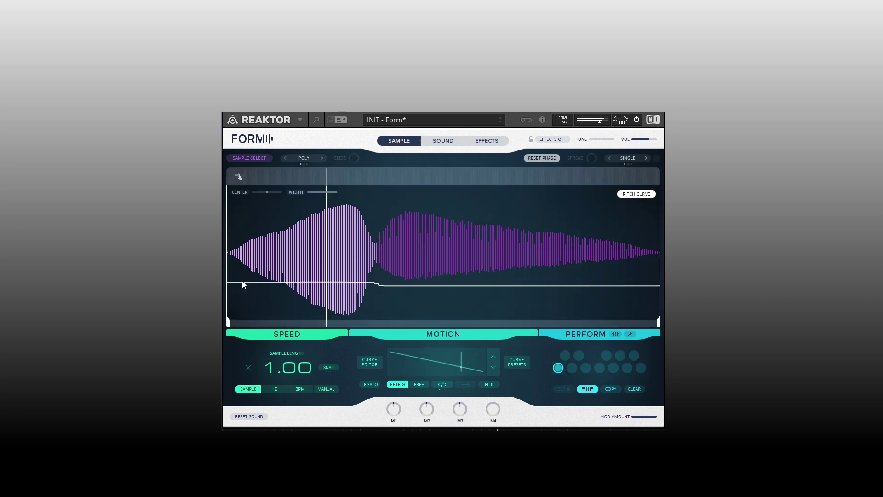
pyautogui.click(514, 362)
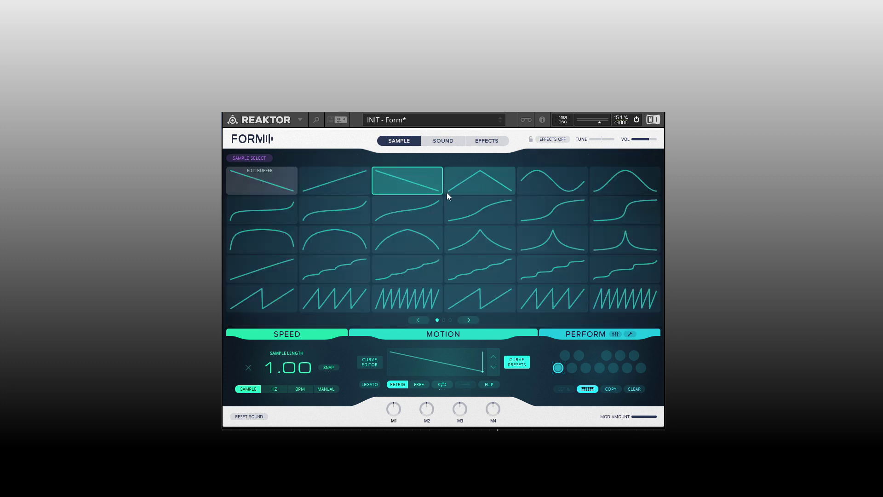
pyautogui.click(471, 184)
pyautogui.click(516, 367)
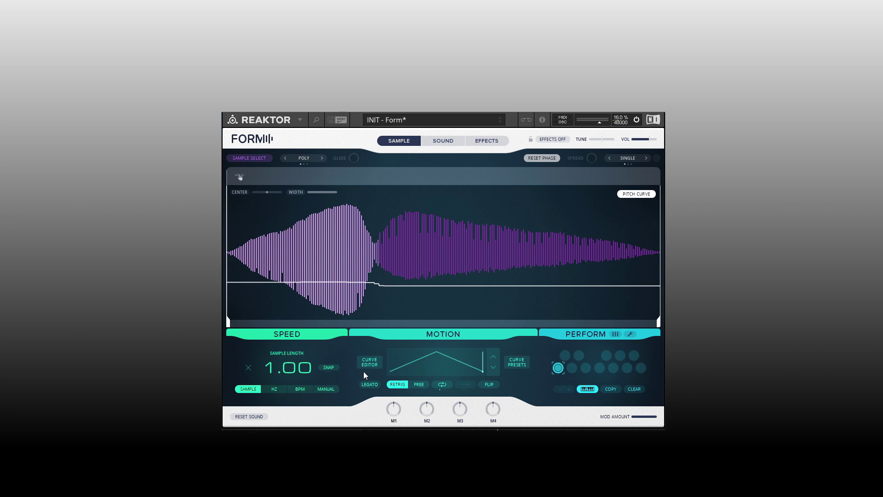
# Lengthen the sample and loop the motion curve in ping-pong direction.
pyautogui.scroll(-5, 294, 371)
pyautogui.scroll(-1, 293, 380)
pyautogui.scroll(1, 292, 369)
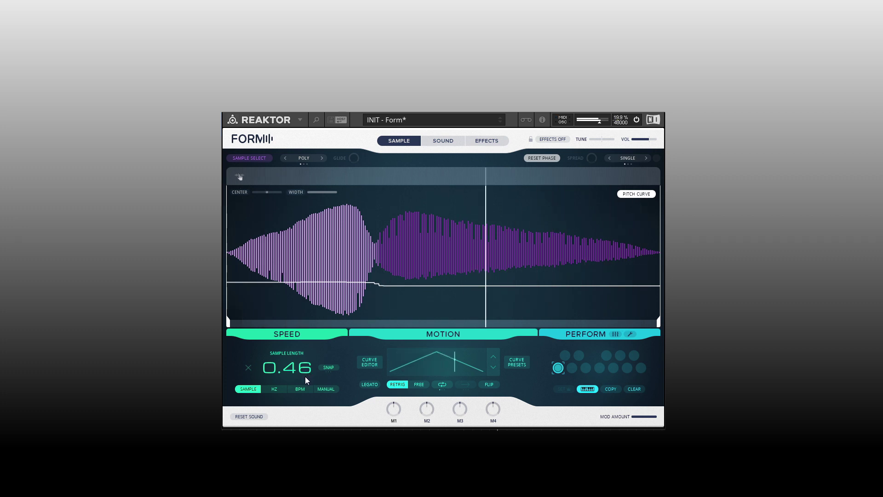
pyautogui.moveTo(299, 374); pyautogui.dragTo(302, 342)
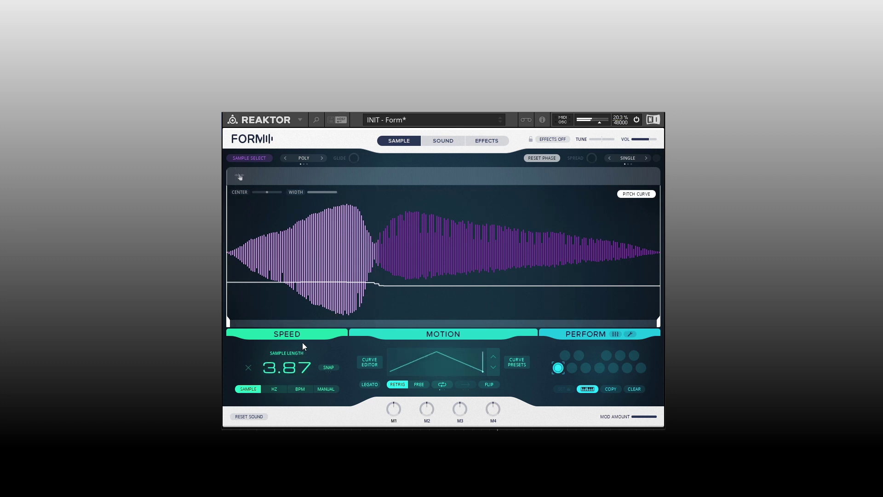
pyautogui.click(442, 384)
pyautogui.click(465, 386)
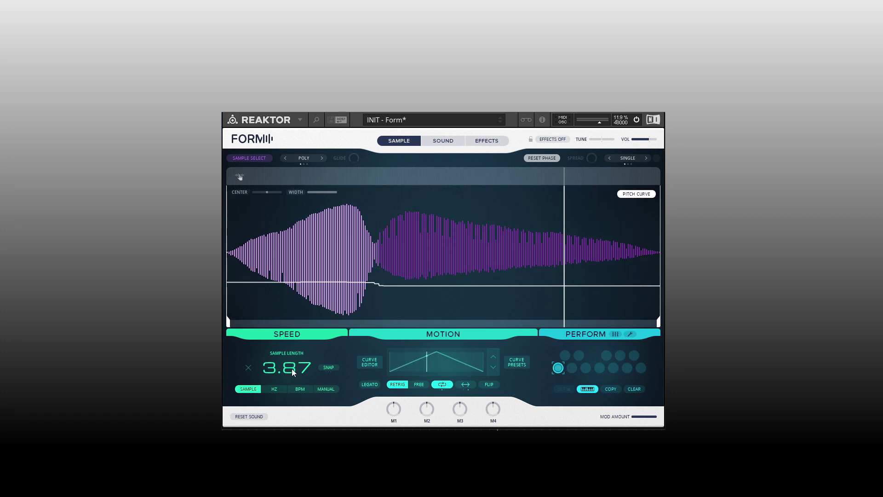
# Shorten the sample length to 0.89 and bring up the curve preset grid.
pyautogui.moveTo(289, 364); pyautogui.dragTo(288, 376)
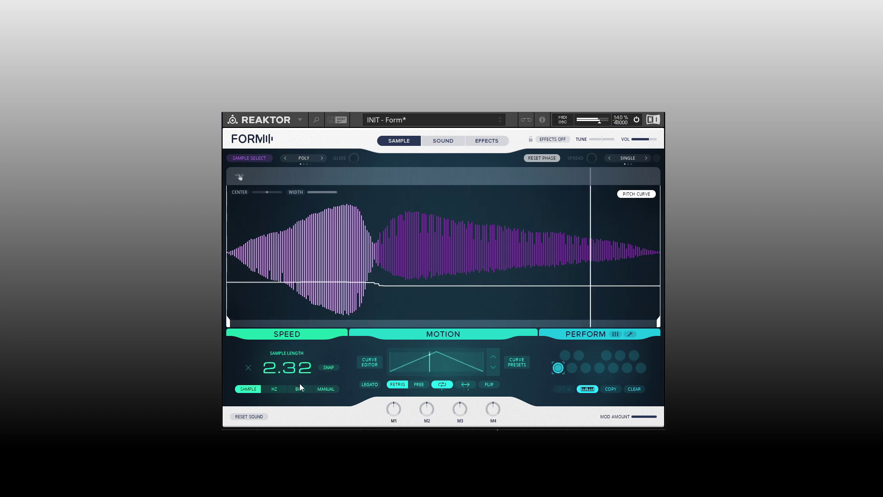
pyautogui.scroll(-3, 294, 375)
pyautogui.moveTo(293, 375)
pyautogui.mouseDown()
pyautogui.moveTo(291, 383)
pyautogui.moveTo(299, 375)
pyautogui.mouseUp()
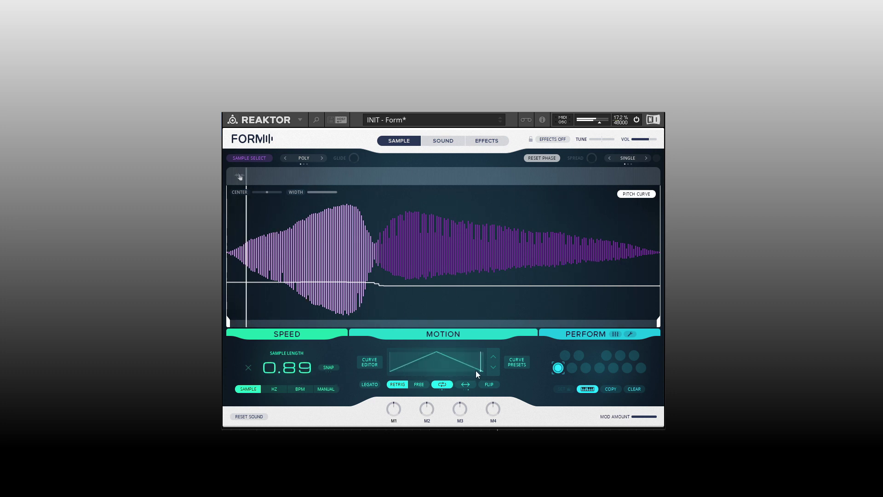
pyautogui.click(516, 364)
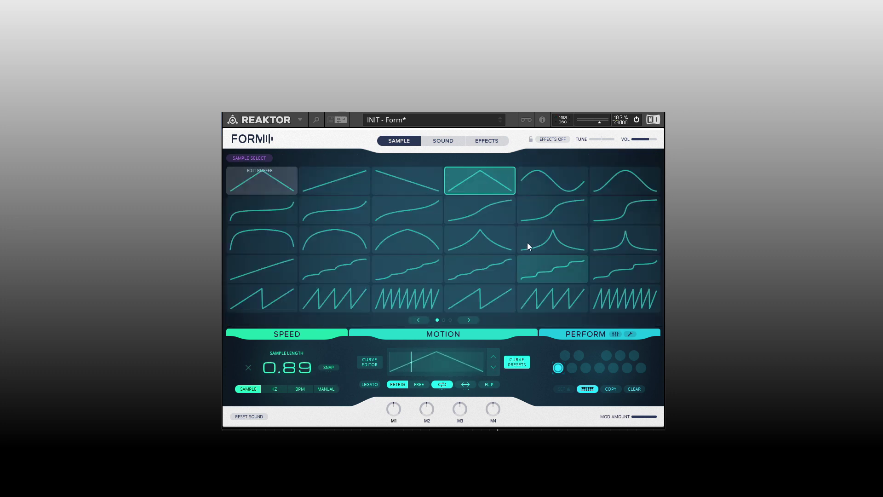
# Audition the multi-tooth sawtooth and peaked presets, then a rising wavy curve on page two.
pyautogui.click(331, 299)
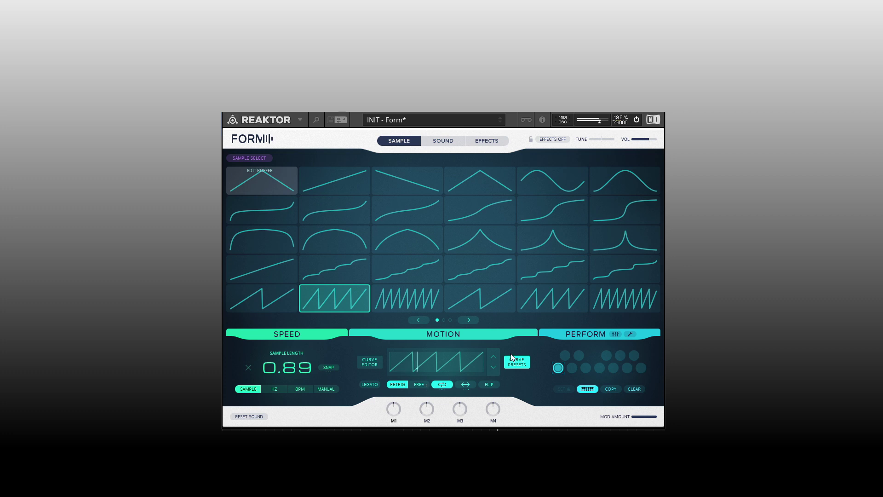
pyautogui.click(558, 241)
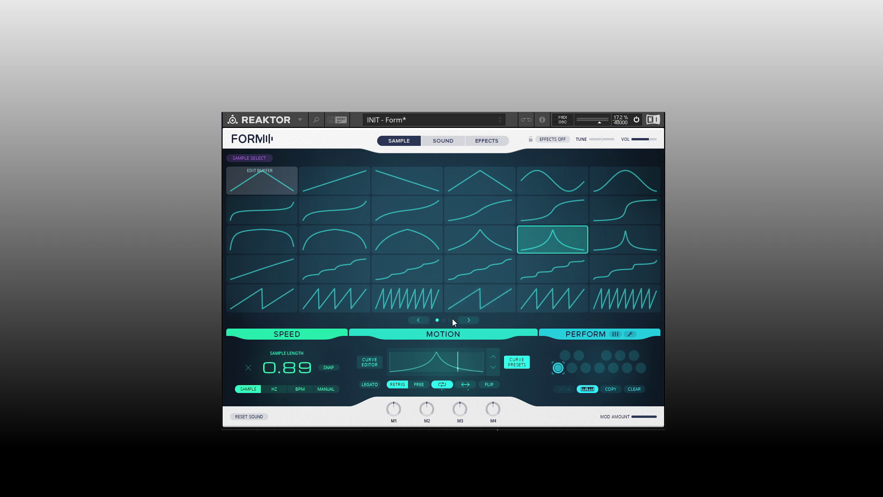
pyautogui.click(468, 321)
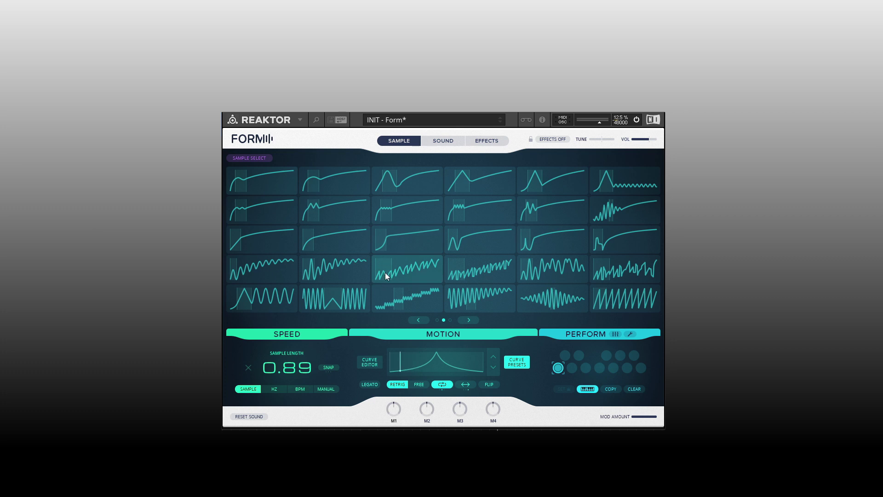
pyautogui.click(403, 272)
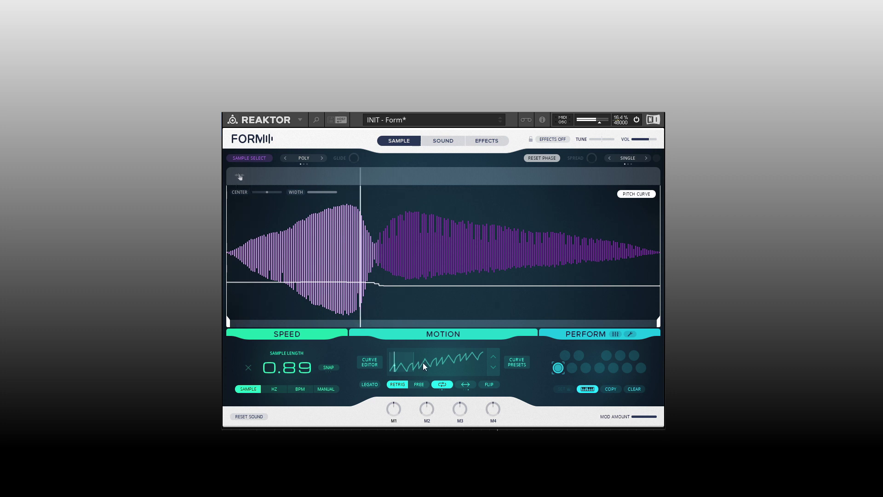
# Compare wobbling presets, settle on the decaying wobble, and set sample length to 0.95.
pyautogui.click(517, 364)
pyautogui.click(557, 264)
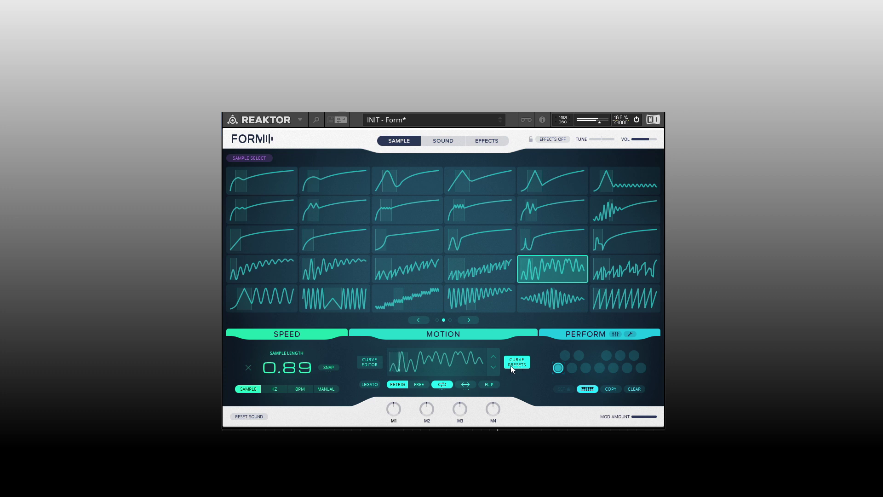
pyautogui.moveTo(289, 368)
pyautogui.mouseDown()
pyautogui.moveTo(294, 355)
pyautogui.moveTo(294, 363)
pyautogui.mouseUp()
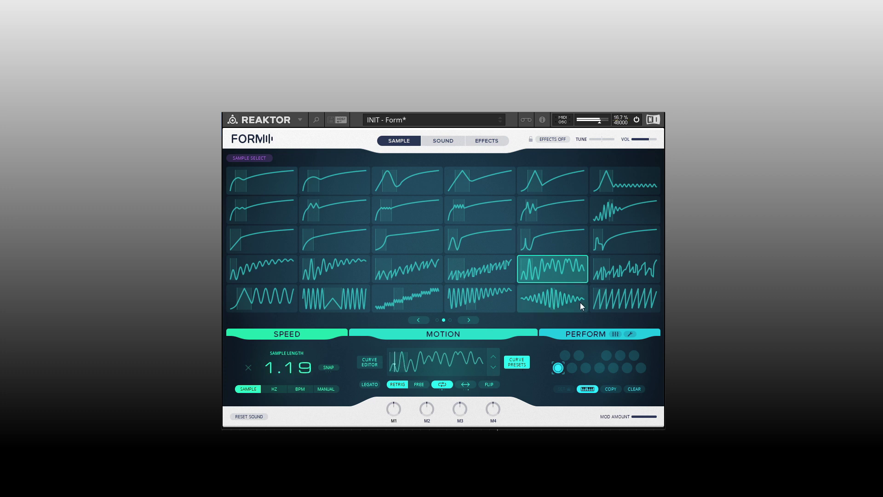
pyautogui.click(557, 299)
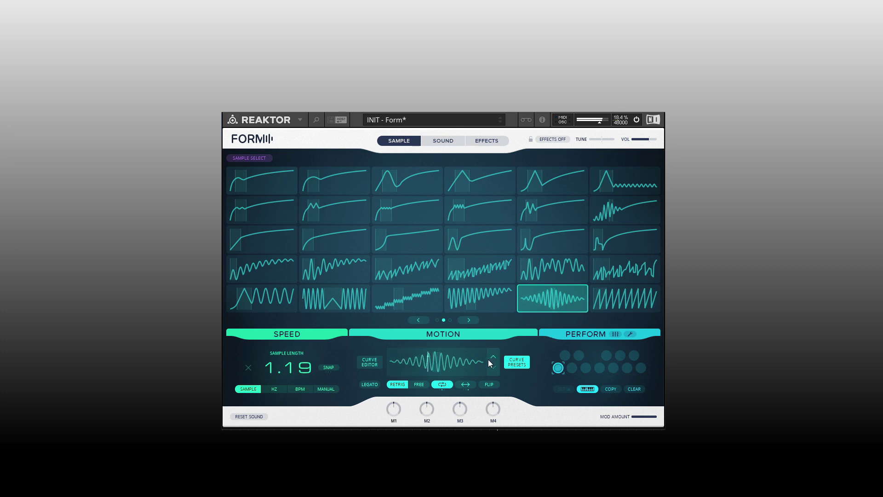
pyautogui.moveTo(296, 369); pyautogui.dragTo(294, 388)
pyautogui.click(337, 267)
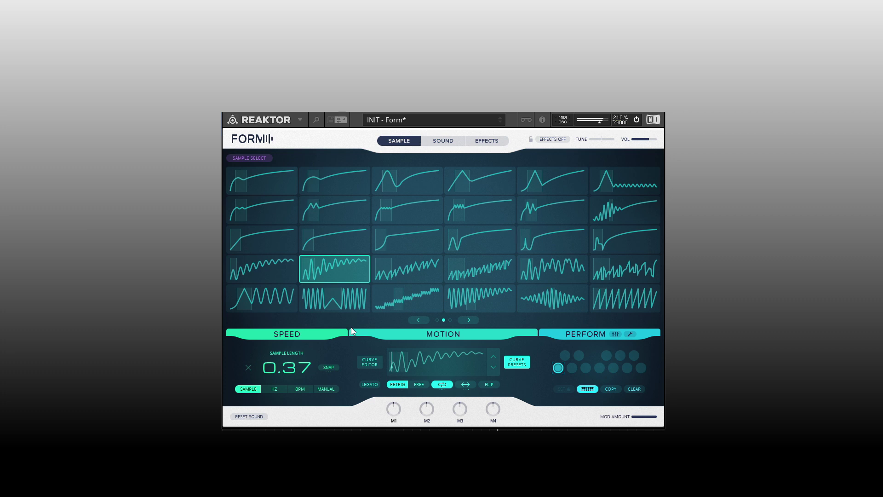
pyautogui.moveTo(294, 368); pyautogui.dragTo(294, 350)
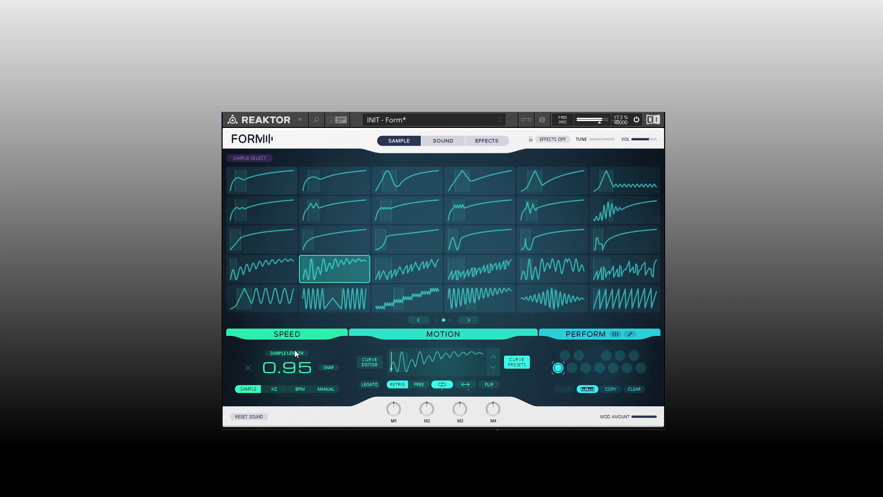
# On preset page 3, audition stepped curves and pick the row 2, column 6 rippling-tail step.
pyautogui.click(468, 319)
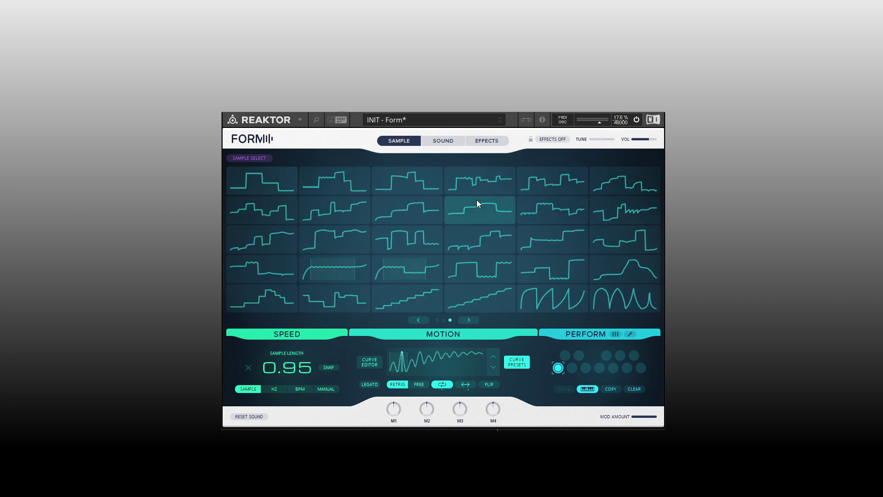
pyautogui.click(405, 182)
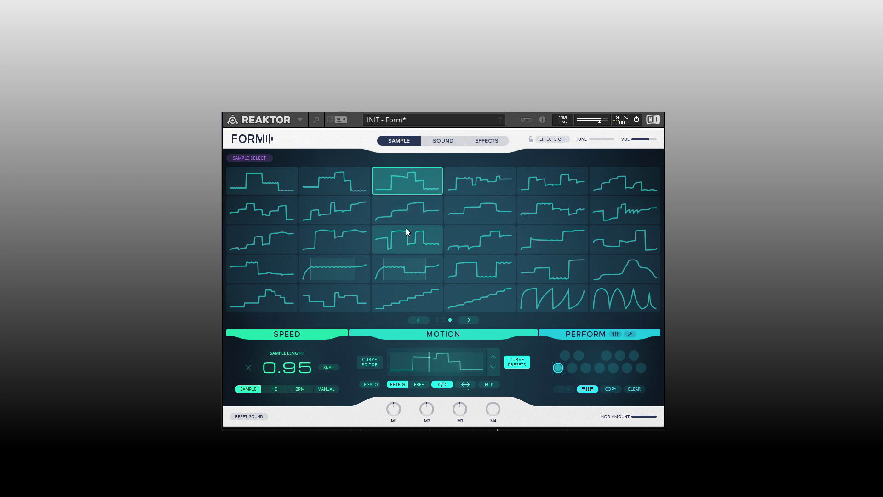
pyautogui.click(543, 213)
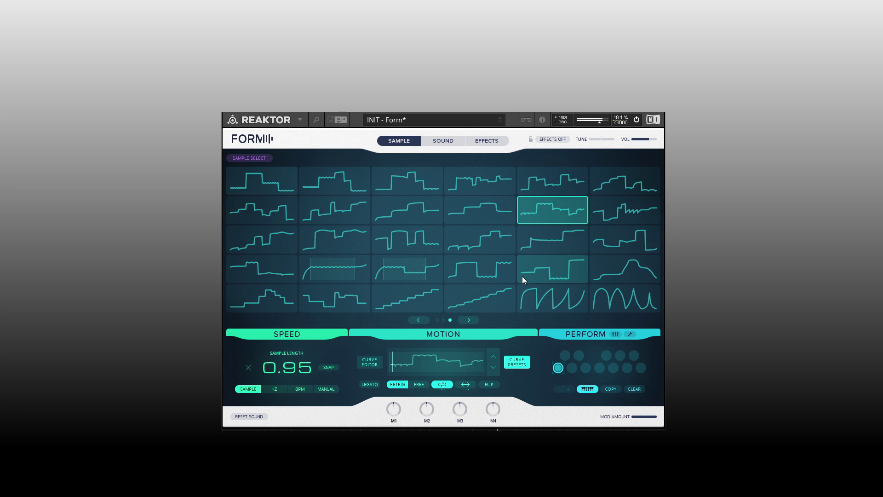
pyautogui.click(276, 267)
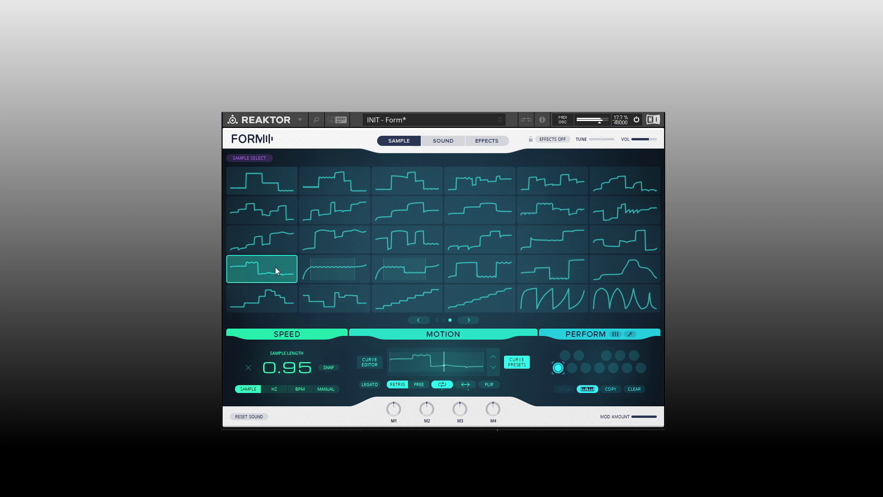
pyautogui.click(554, 298)
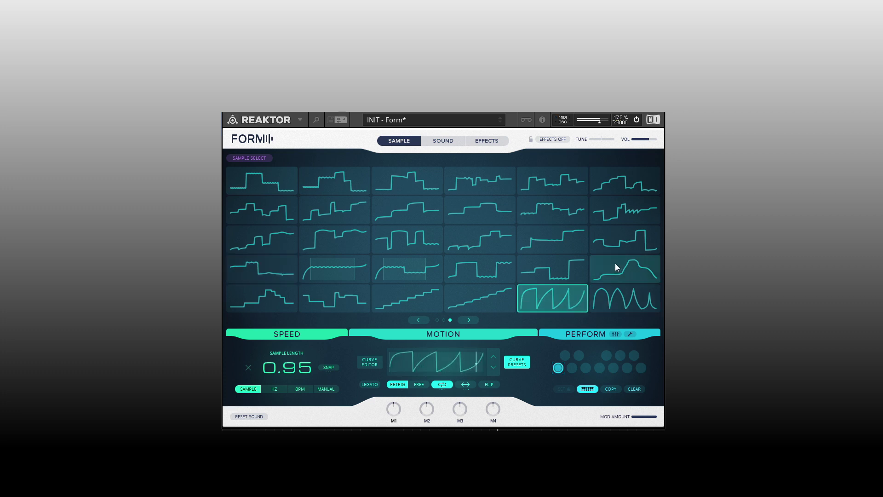
pyautogui.click(624, 213)
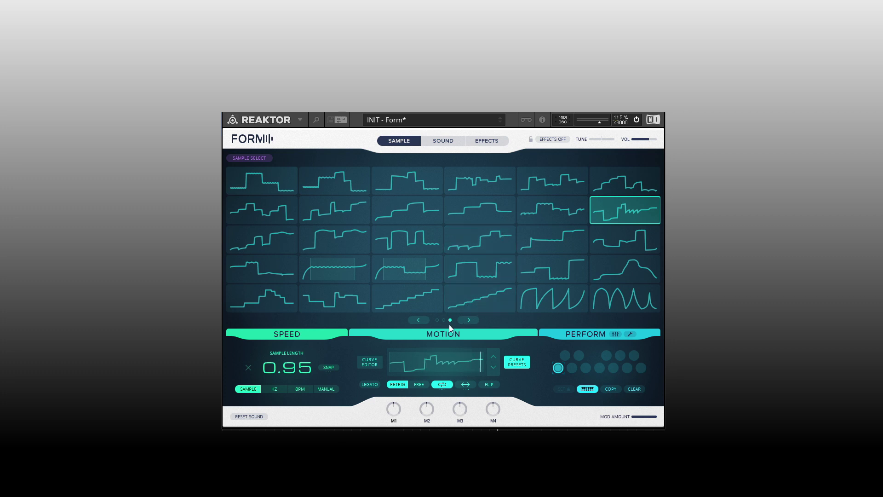
# Back on preset page 1, replace the curve with the linear rising ramp and open it for editing.
pyautogui.click(425, 321)
pyautogui.click(424, 321)
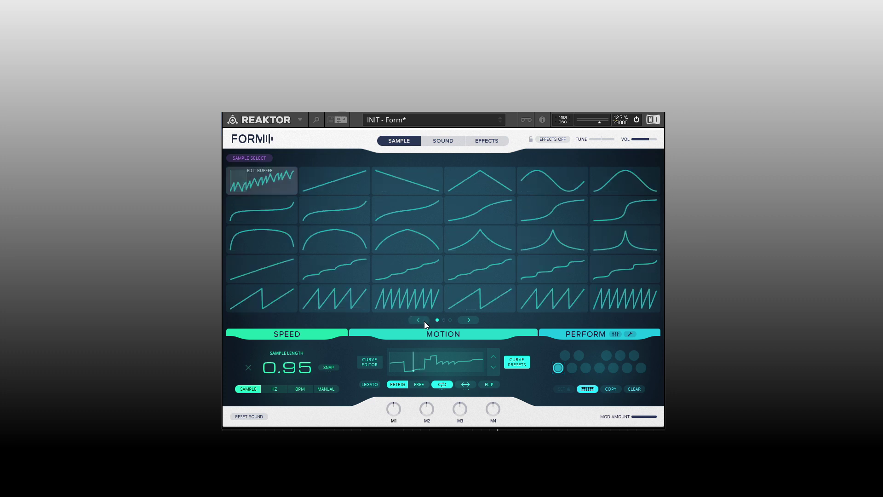
pyautogui.click(516, 364)
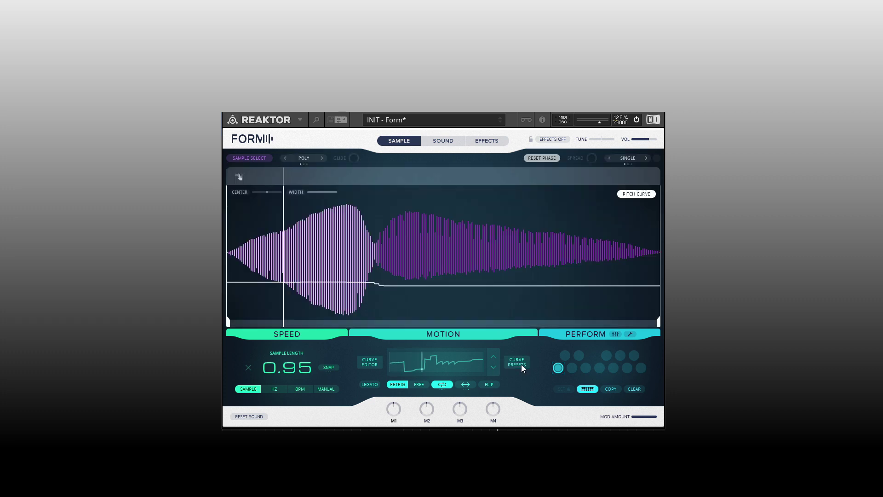
pyautogui.click(372, 363)
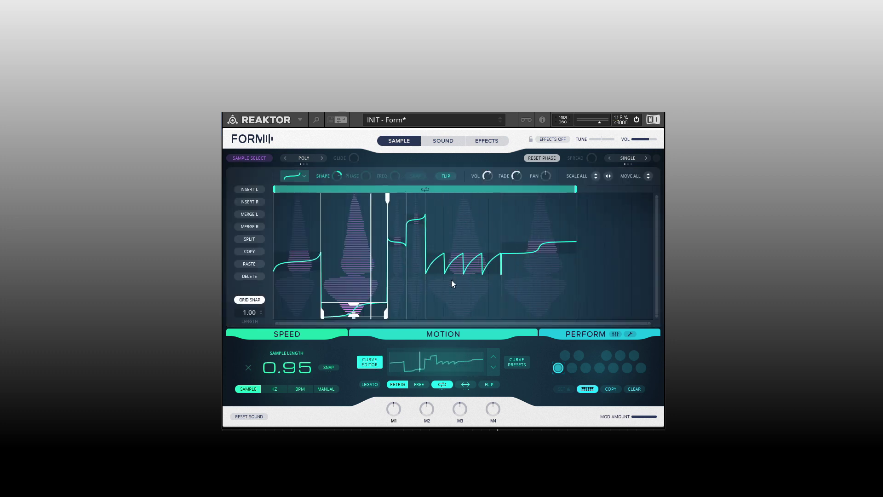
pyautogui.click(515, 363)
pyautogui.click(329, 186)
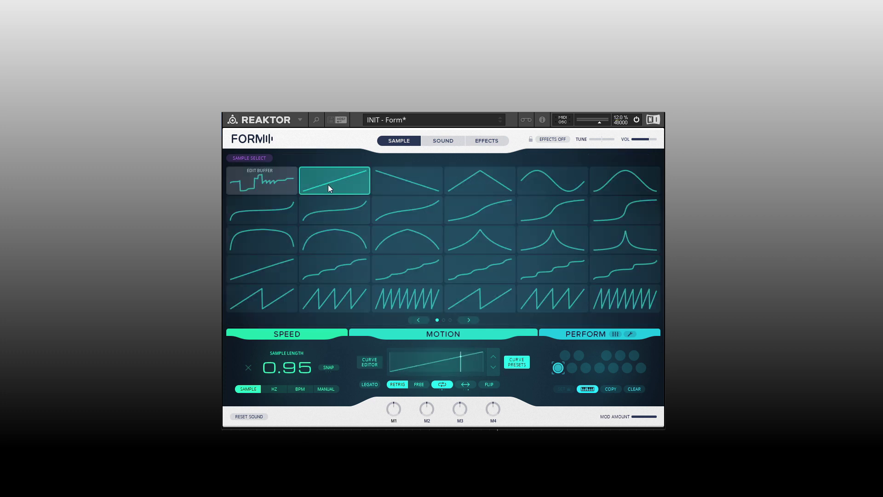
pyautogui.click(371, 368)
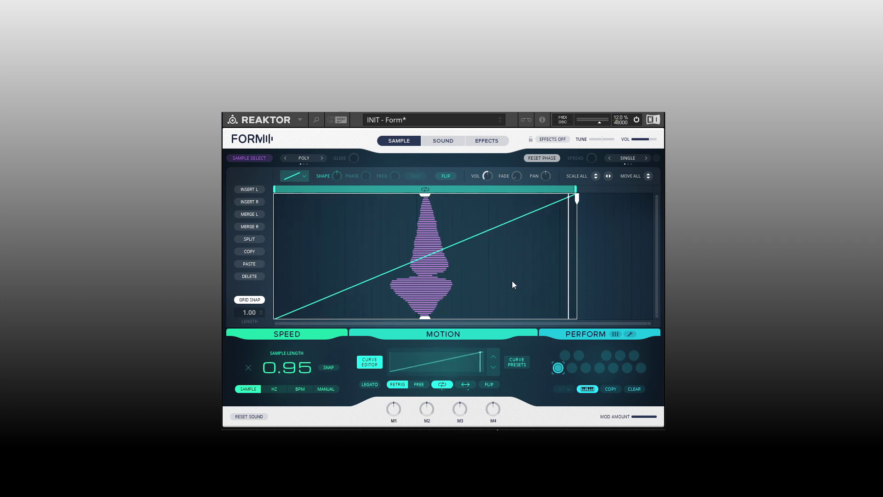
# Keep the linear segment shape, bend it concave then convex, and flip it to fall.
pyautogui.click(303, 175)
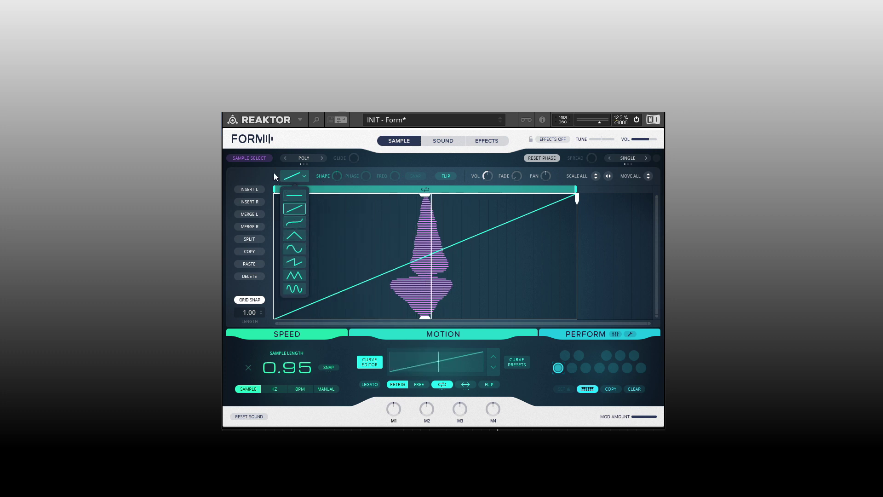
pyautogui.click(305, 176)
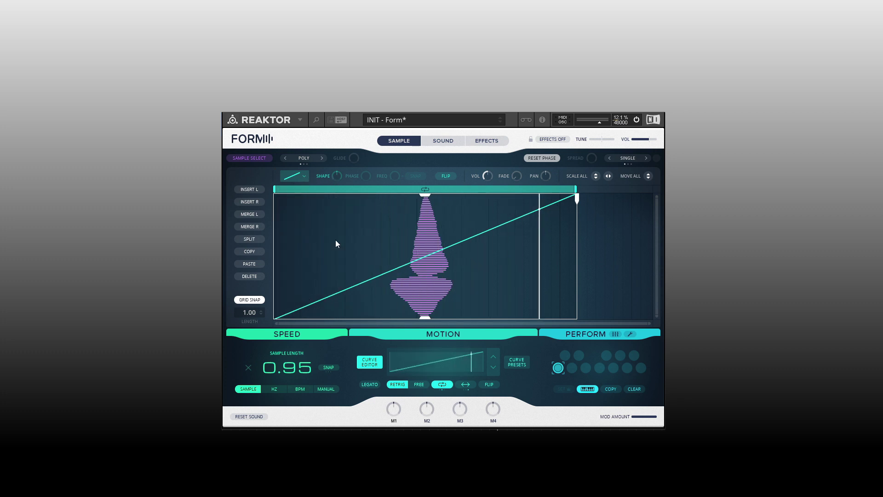
pyautogui.moveTo(336, 174); pyautogui.dragTo(337, 144)
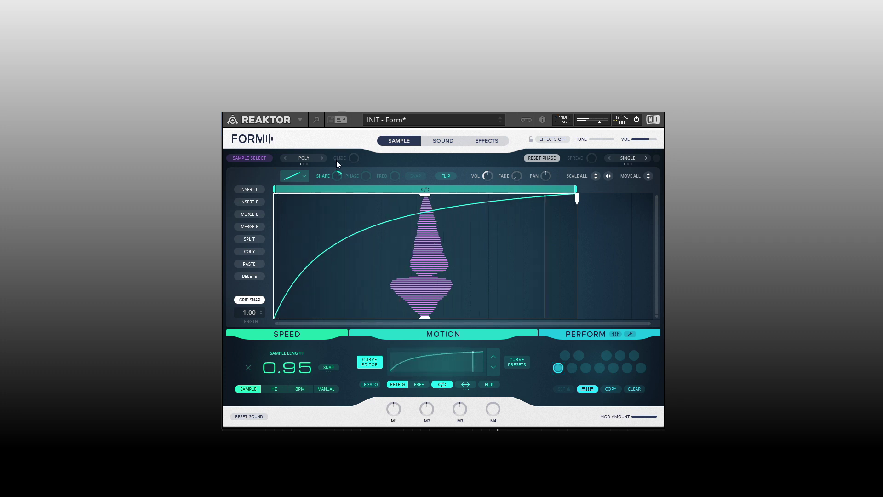
pyautogui.moveTo(336, 160); pyautogui.dragTo(339, 232)
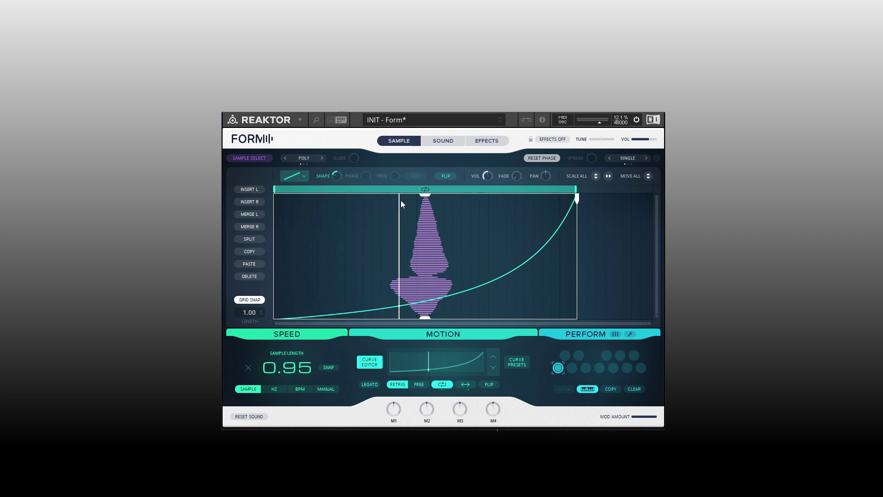
pyautogui.click(445, 176)
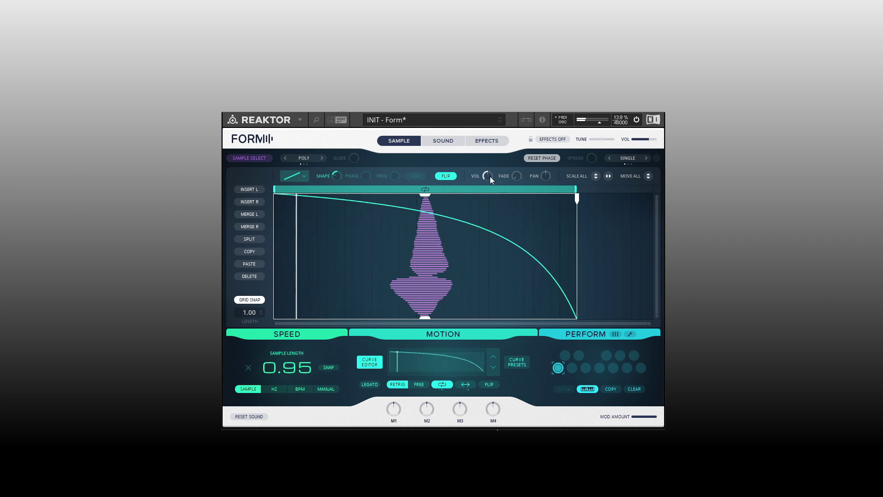
# Turn the volume up near maximum and return pan to centre after nudging it right.
pyautogui.moveTo(490, 177); pyautogui.dragTo(504, 137)
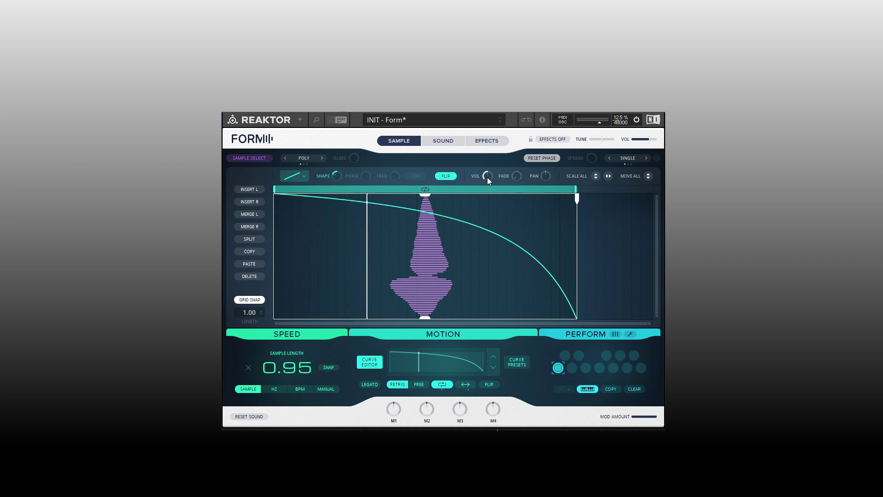
pyautogui.moveTo(545, 178); pyautogui.dragTo(546, 167)
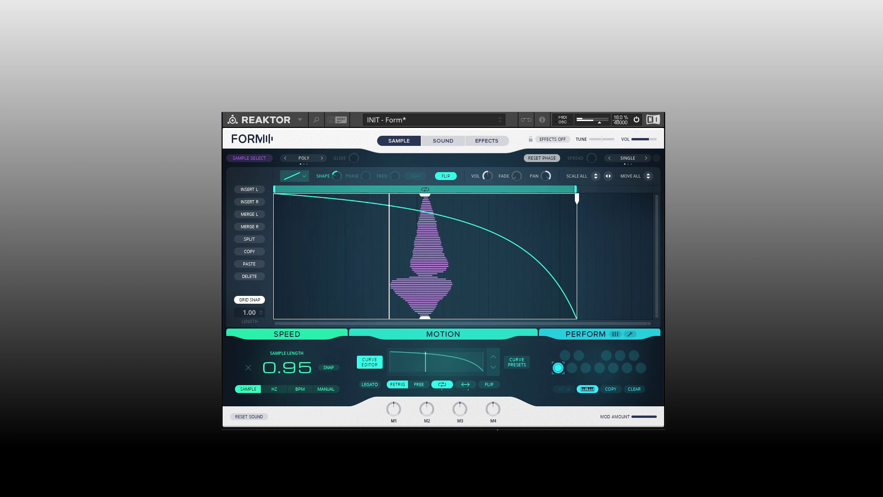
pyautogui.doubleClick(545, 176)
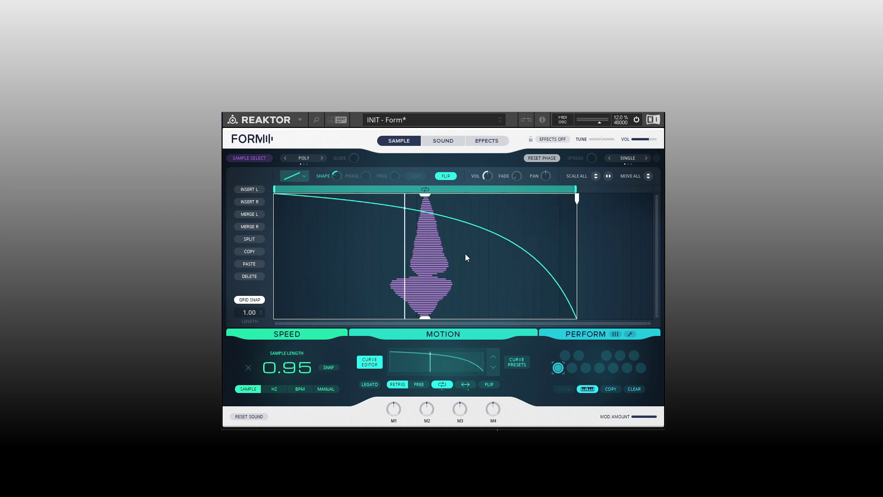
# Change the segment to Sawtooth and tune Shape, Phase and Freq for about five steep decays.
pyautogui.click(306, 177)
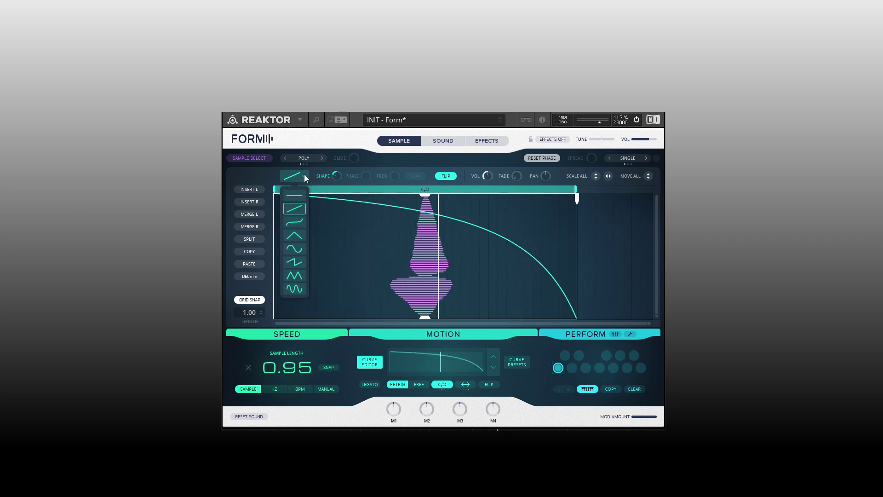
pyautogui.click(294, 263)
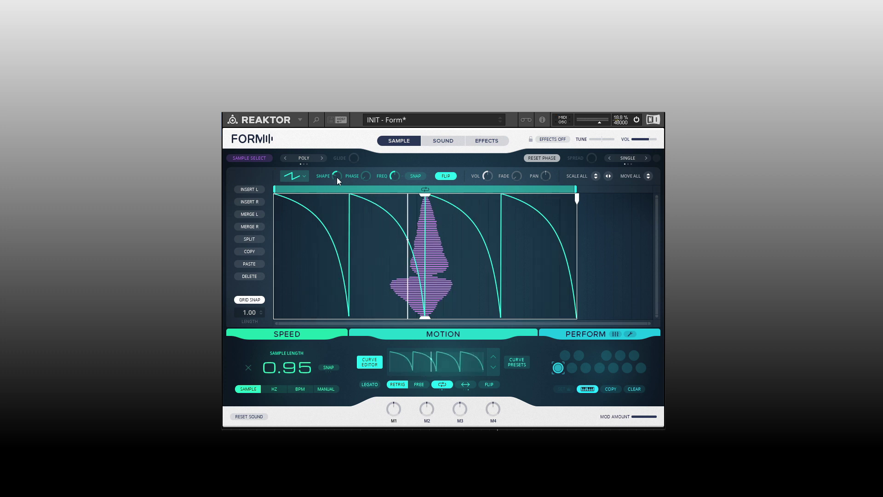
pyautogui.moveTo(337, 177); pyautogui.dragTo(341, 118)
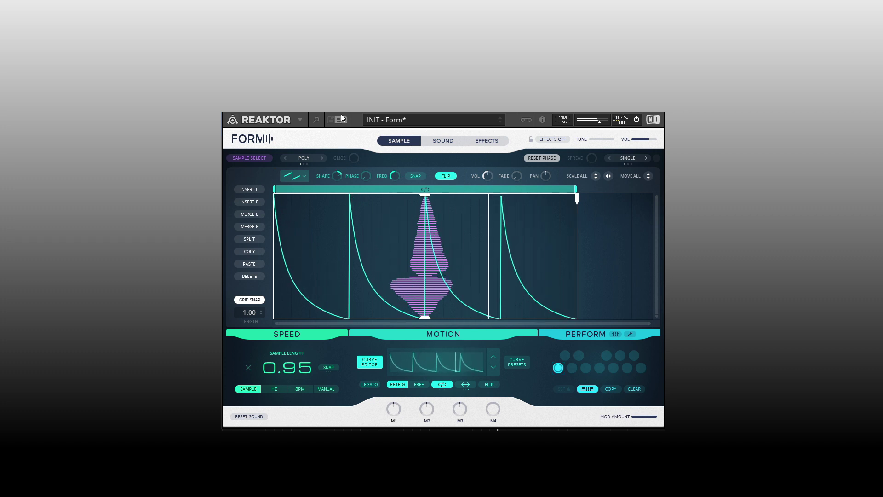
pyautogui.moveTo(368, 180)
pyautogui.mouseDown()
pyautogui.moveTo(367, 118)
pyautogui.moveTo(357, 167)
pyautogui.moveTo(364, 192)
pyautogui.mouseUp()
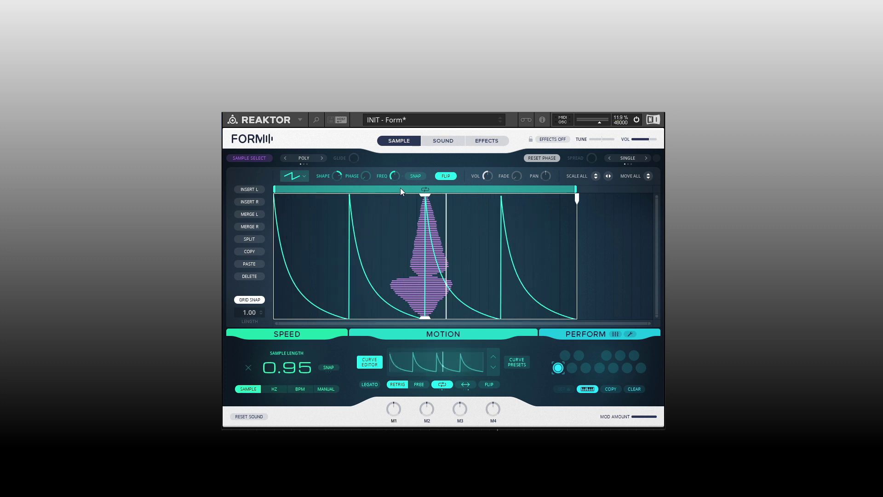
pyautogui.moveTo(393, 174)
pyautogui.mouseDown()
pyautogui.moveTo(394, 158)
pyautogui.moveTo(395, 210)
pyautogui.moveTo(395, 187)
pyautogui.mouseUp()
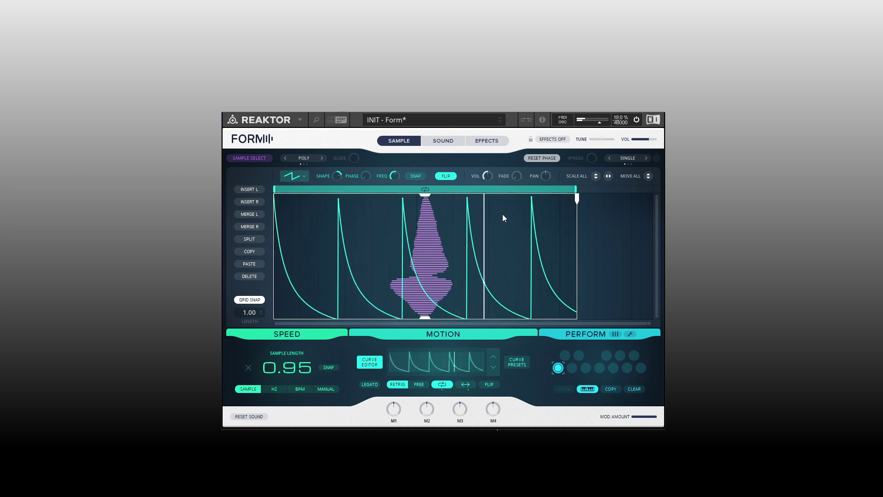
# Snap and lower the sawtooth FREQ, then switch to an unflipped Ramp with SHAPE centred.
pyautogui.click(416, 175)
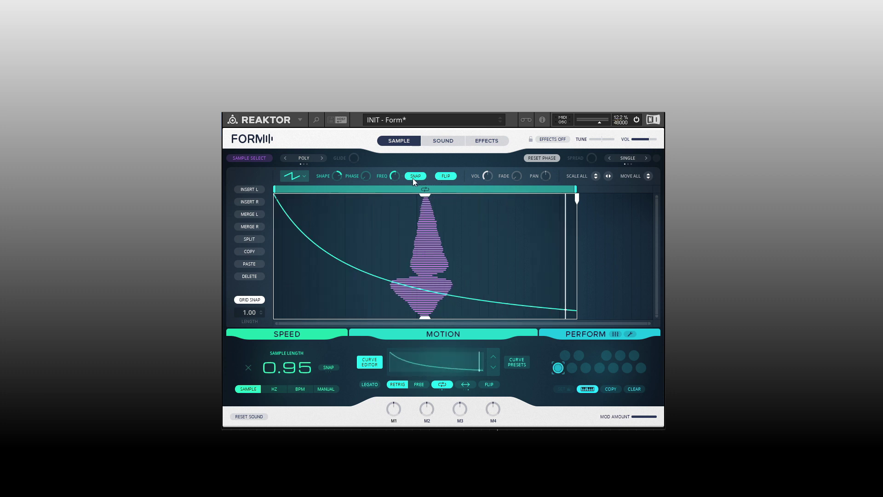
pyautogui.moveTo(395, 176); pyautogui.dragTo(392, 134)
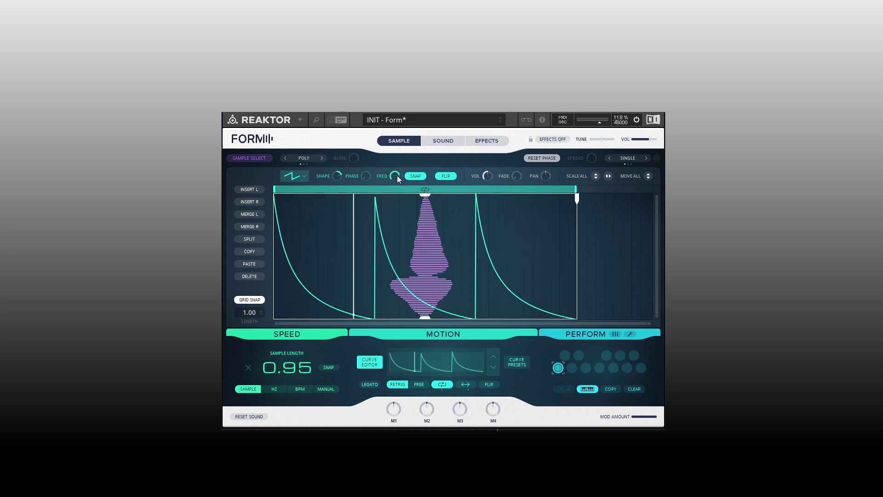
pyautogui.click(304, 176)
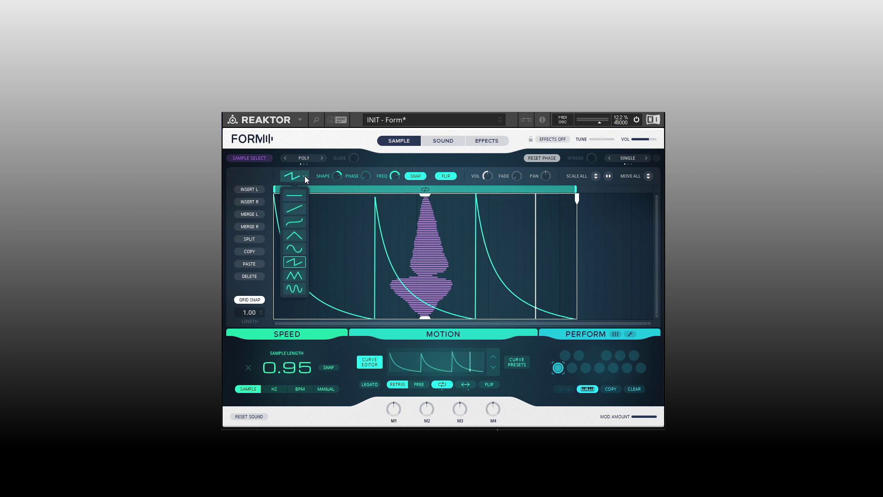
pyautogui.click(295, 210)
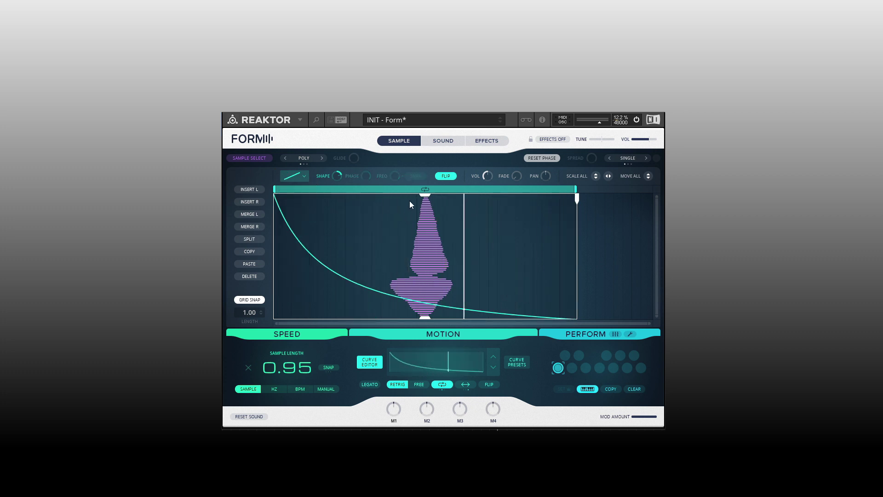
pyautogui.click(447, 175)
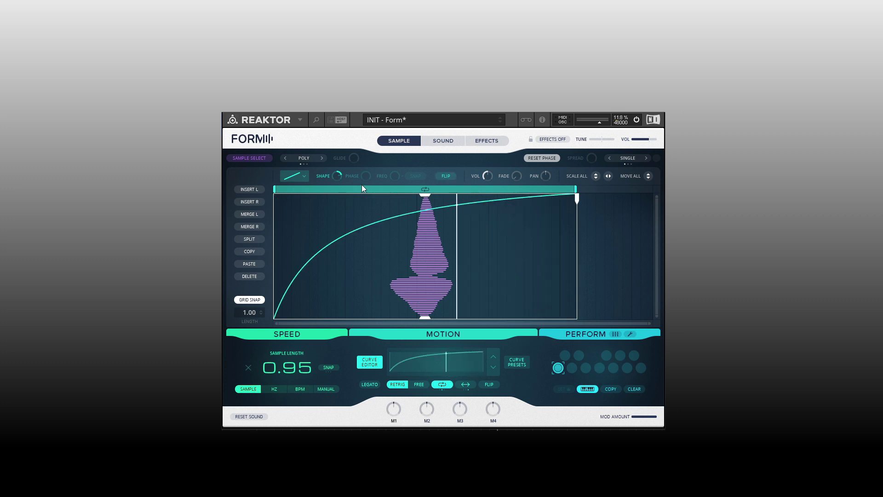
pyautogui.moveTo(335, 178); pyautogui.dragTo(335, 176)
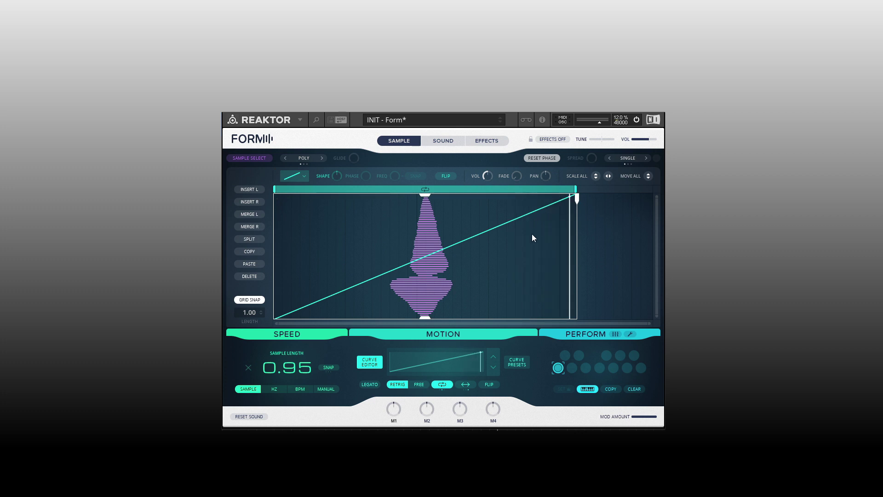
# Split the curve in the middle and drag the second segment's peak down to a shallow ramp.
pyautogui.click(248, 239)
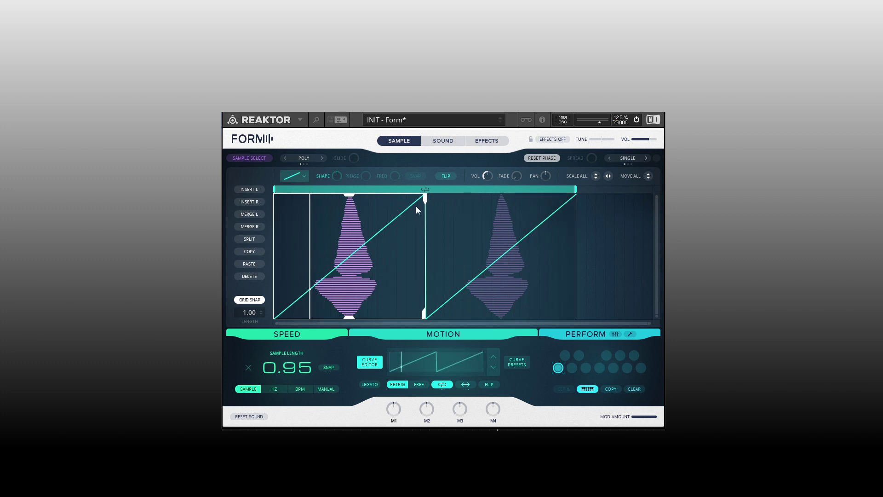
pyautogui.click(511, 269)
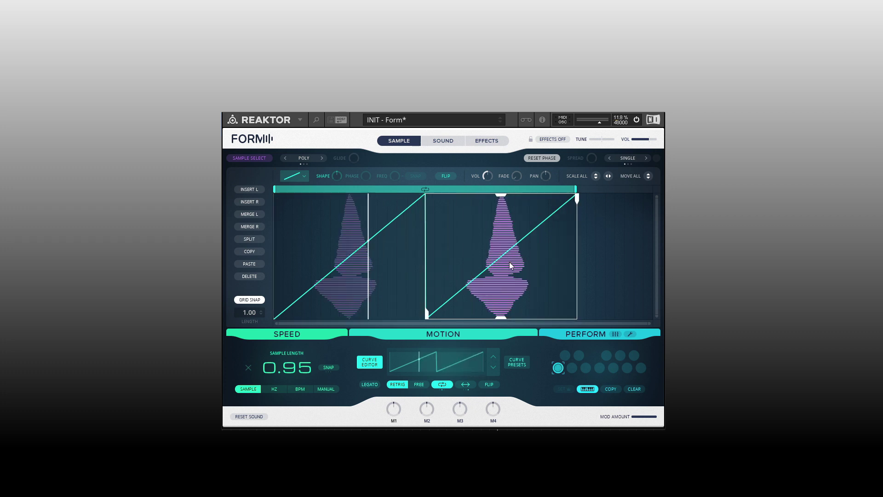
pyautogui.moveTo(501, 198); pyautogui.dragTo(507, 278)
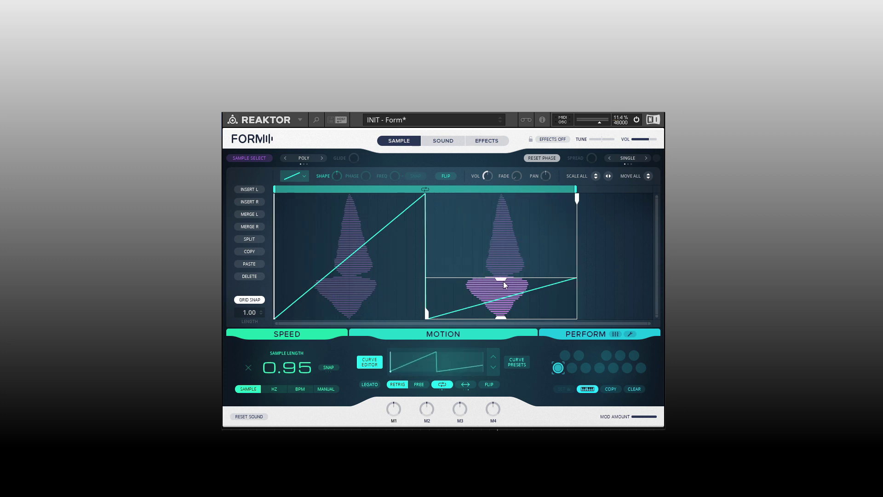
pyautogui.moveTo(501, 282)
pyautogui.mouseDown()
pyautogui.moveTo(501, 297)
pyautogui.moveTo(501, 289)
pyautogui.mouseUp()
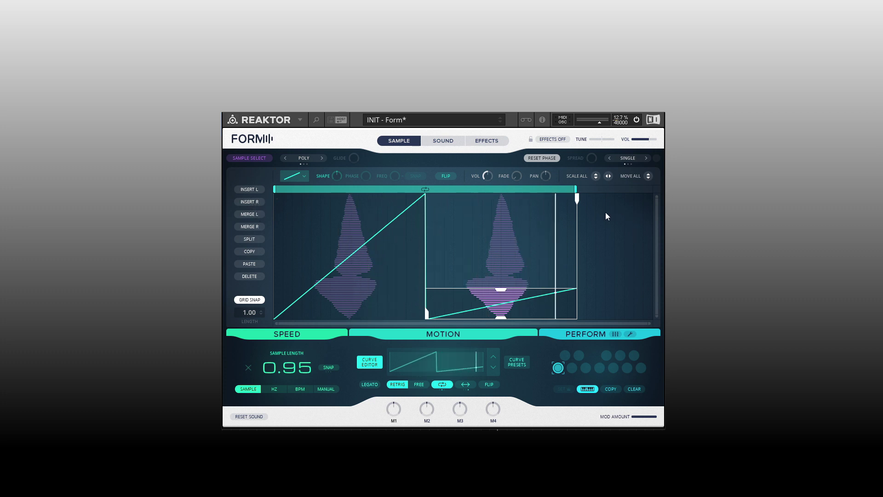
# Insert a third segment, stretch the loop bar over all three, and raise its level.
pyautogui.click(249, 202)
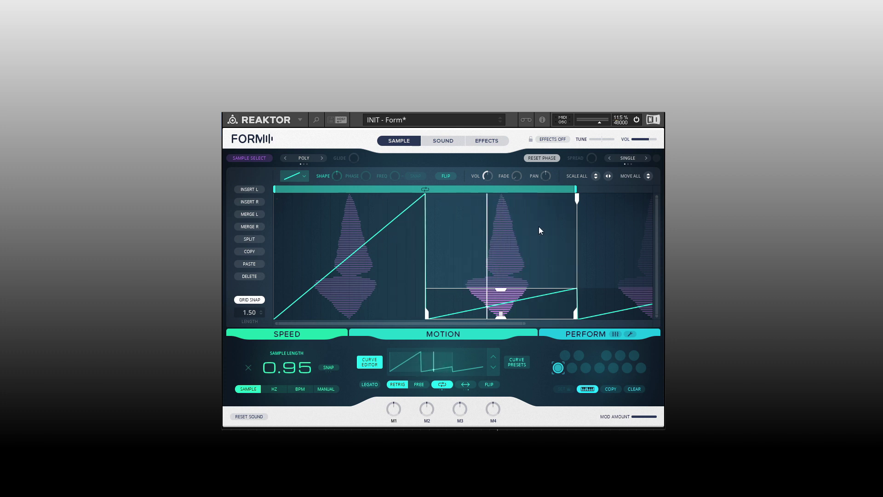
pyautogui.scroll(-5, 533, 221)
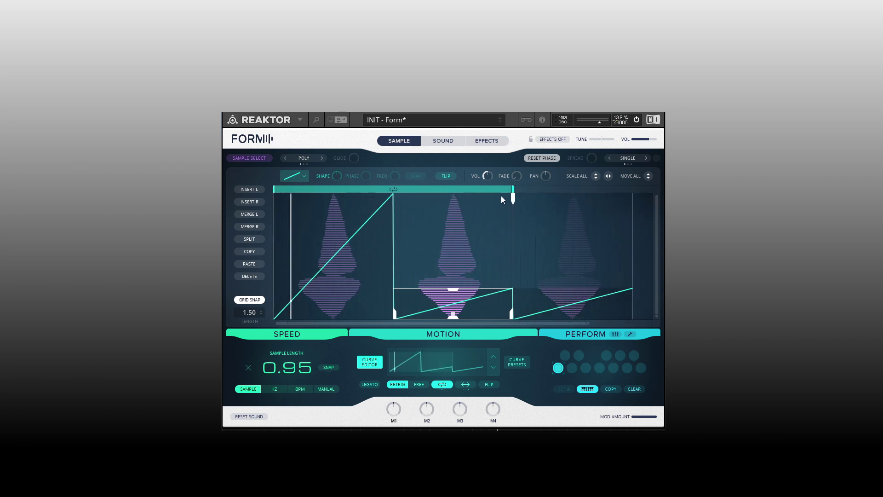
pyautogui.scroll(-1, 501, 195)
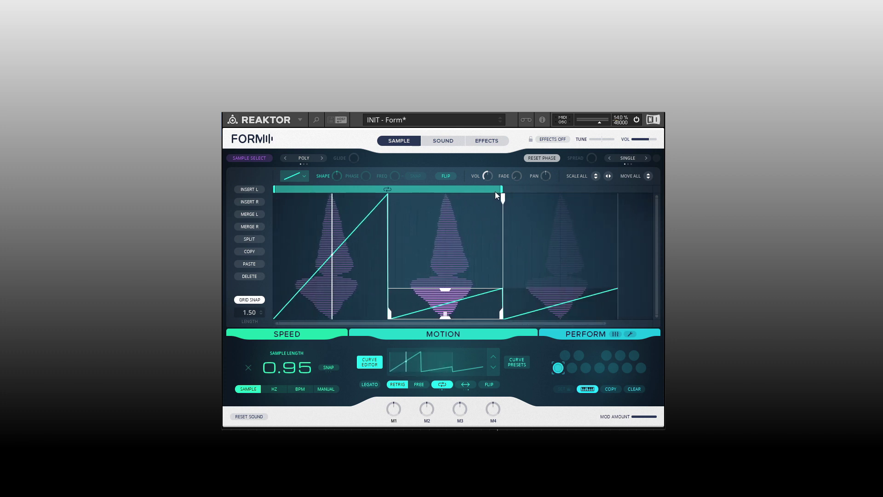
pyautogui.click(561, 255)
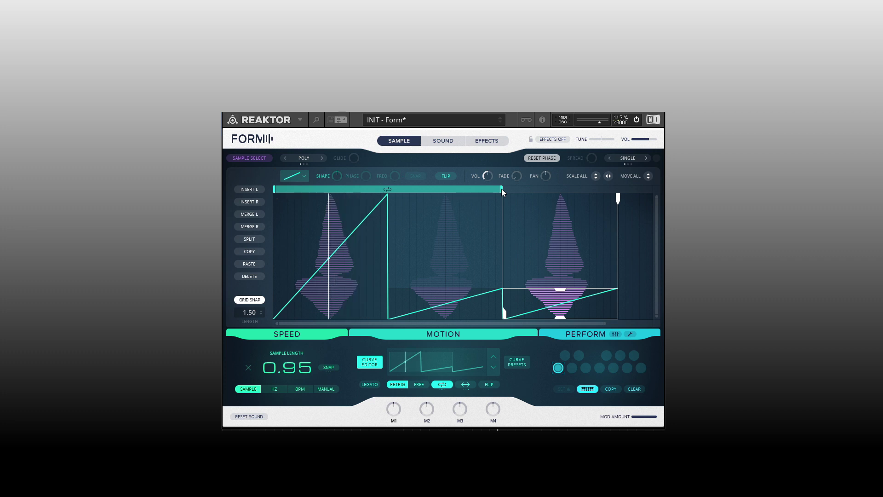
pyautogui.moveTo(501, 189); pyautogui.dragTo(618, 194)
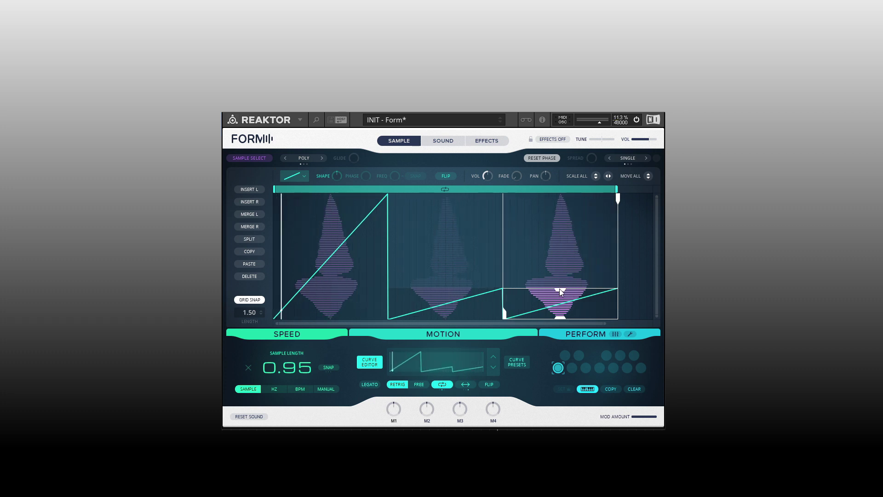
pyautogui.moveTo(559, 288); pyautogui.dragTo(559, 224)
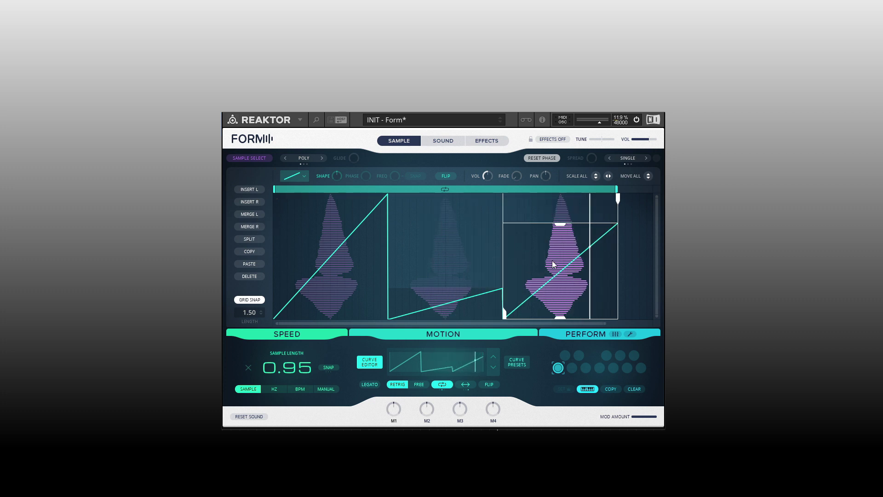
# Merge the third segment left, delete the first, and raise the remaining ramp's end to the top.
pyautogui.click(247, 215)
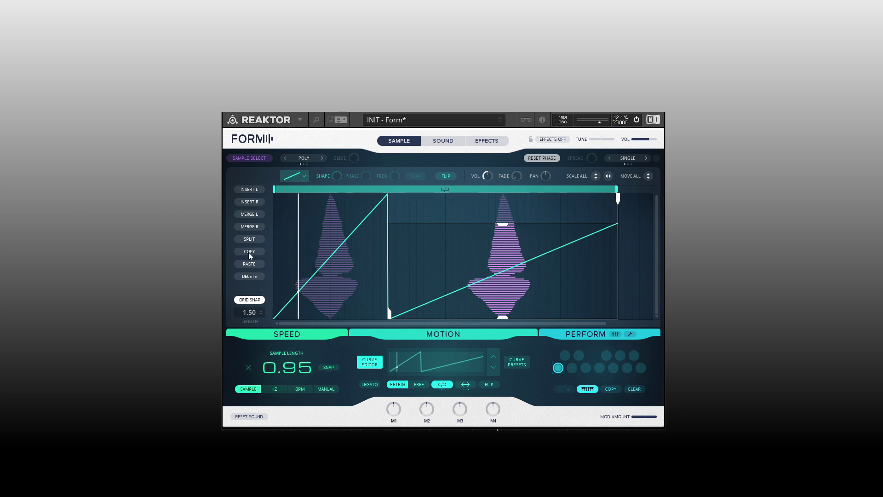
pyautogui.click(360, 276)
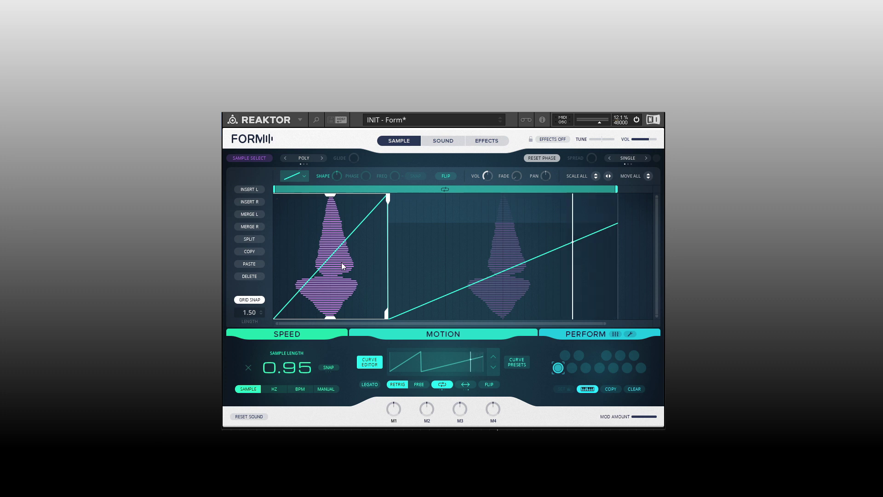
pyautogui.click(246, 276)
pyautogui.moveTo(425, 225); pyautogui.dragTo(427, 201)
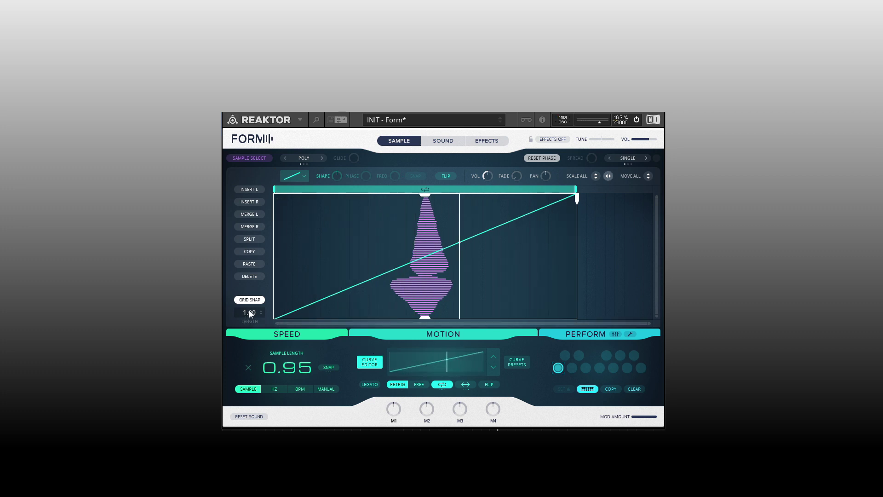
# Shorten the ramp segment to length 0.17 and set its level range from mid-level to top.
pyautogui.moveTo(247, 313); pyautogui.dragTo(240, 379)
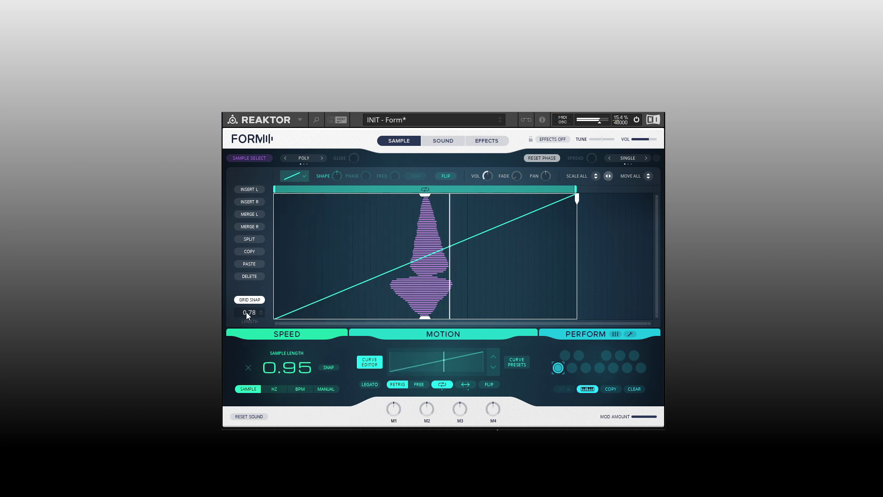
pyautogui.moveTo(247, 312); pyautogui.dragTo(249, 395)
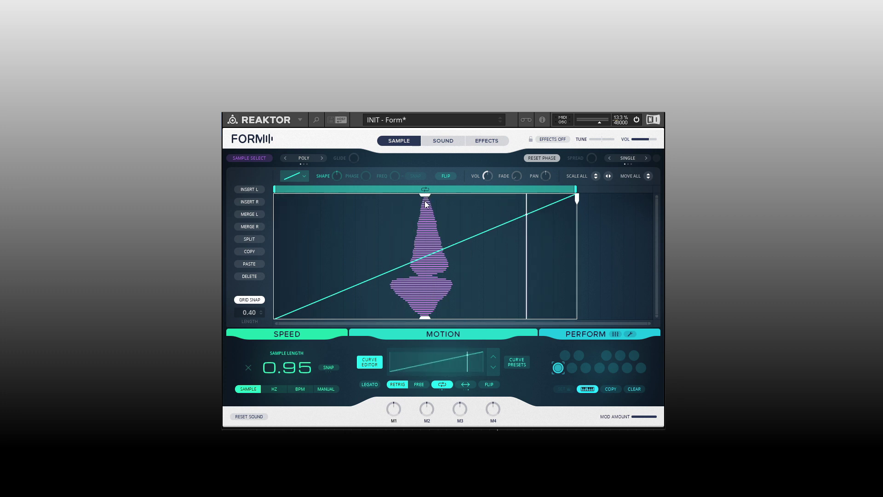
pyautogui.moveTo(425, 318); pyautogui.dragTo(425, 262)
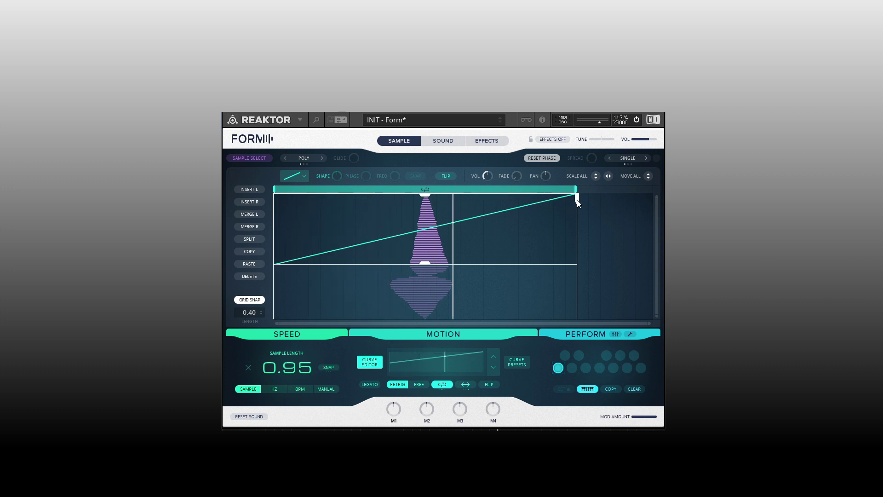
pyautogui.moveTo(576, 200); pyautogui.dragTo(404, 206)
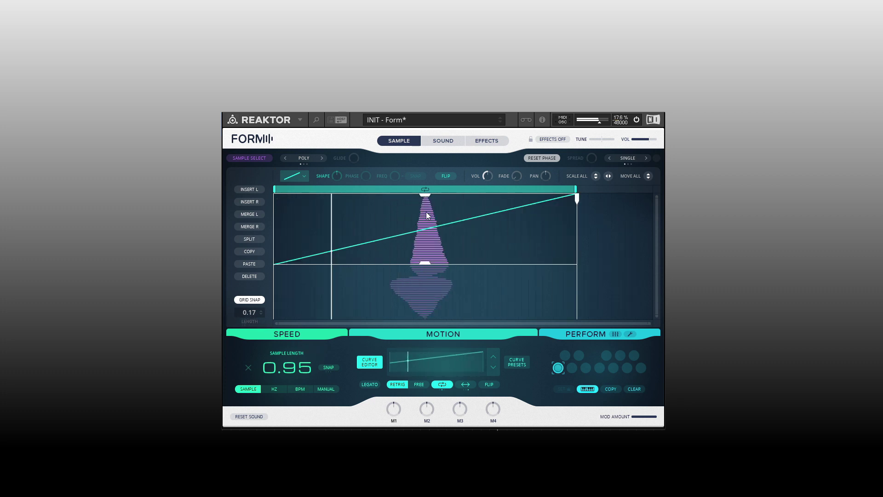
pyautogui.moveTo(427, 197); pyautogui.dragTo(423, 251)
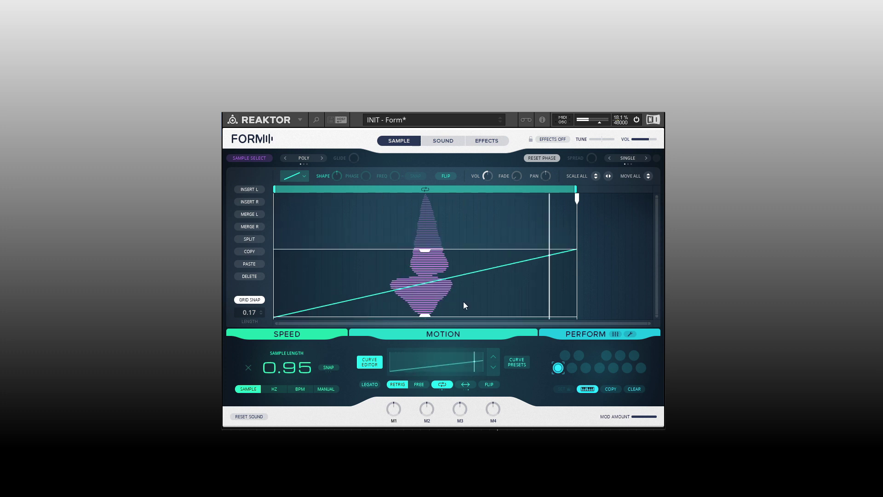
pyautogui.moveTo(463, 302); pyautogui.dragTo(459, 247)
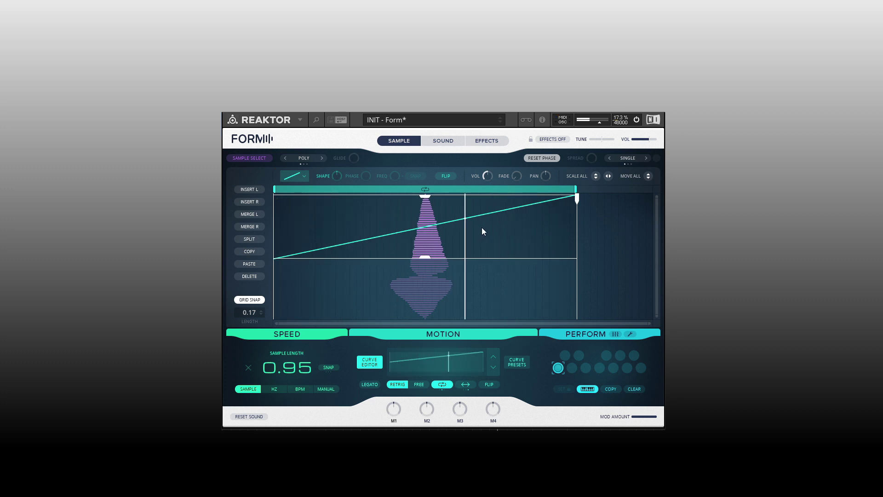
# Insert a matching segment on the right and extend the loop bar over both ramps.
pyautogui.click(249, 202)
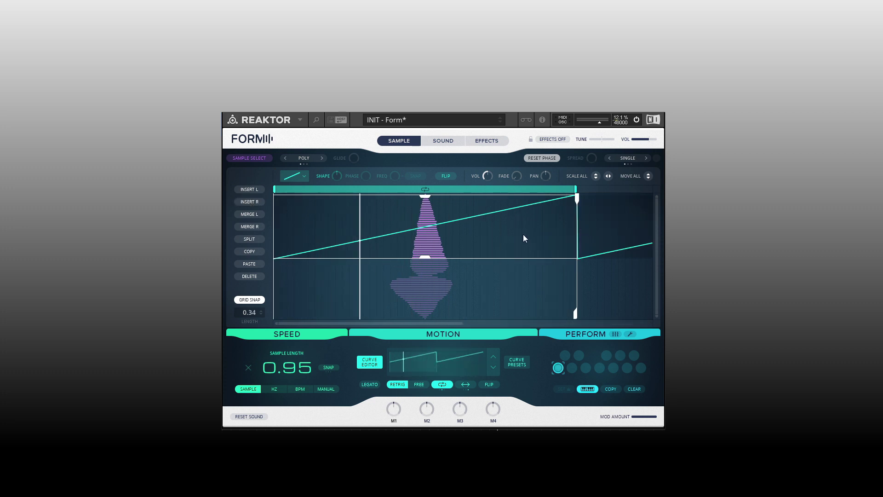
pyautogui.scroll(-5, 523, 238)
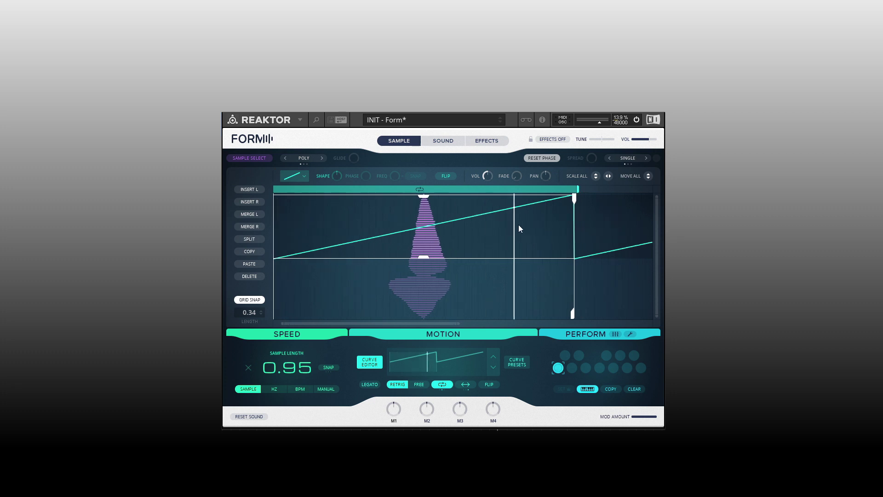
pyautogui.scroll(-3, 507, 198)
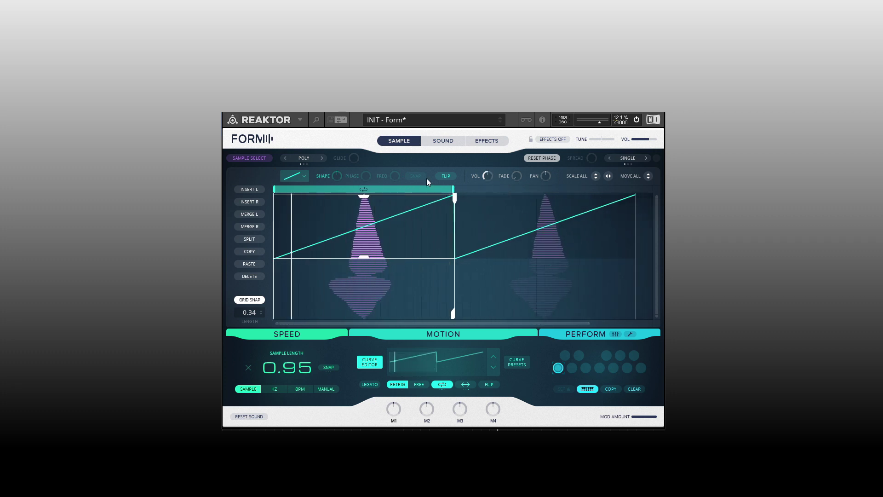
pyautogui.moveTo(454, 191); pyautogui.dragTo(634, 193)
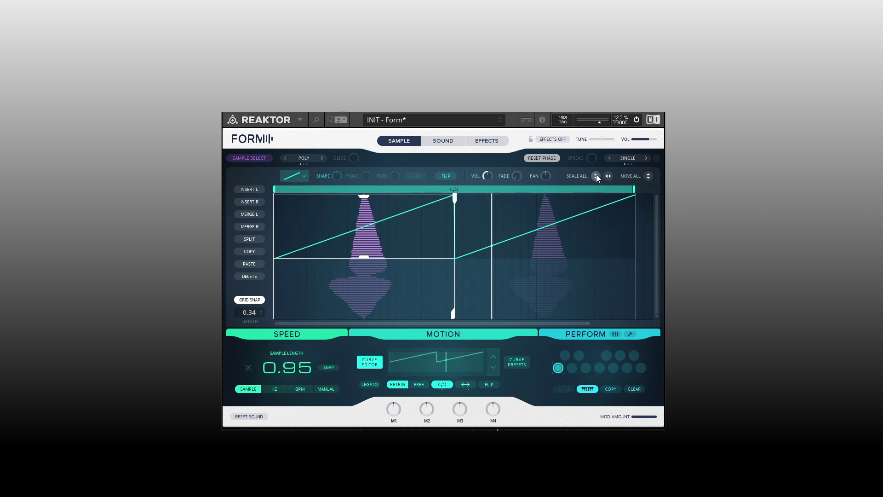
# Rescale all segments with the SCALE ALL arrows and shift their levels down with MOVE ALL.
pyautogui.moveTo(595, 175); pyautogui.dragTo(592, 303)
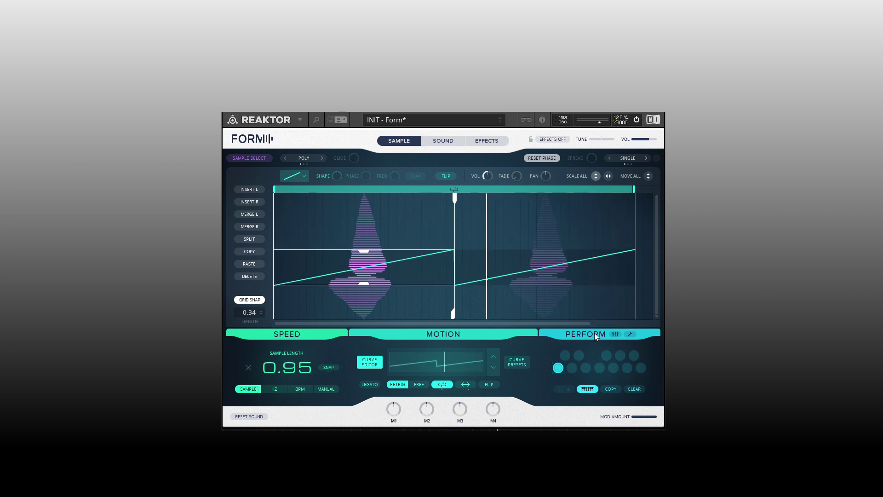
pyautogui.moveTo(595, 240); pyautogui.dragTo(598, 125)
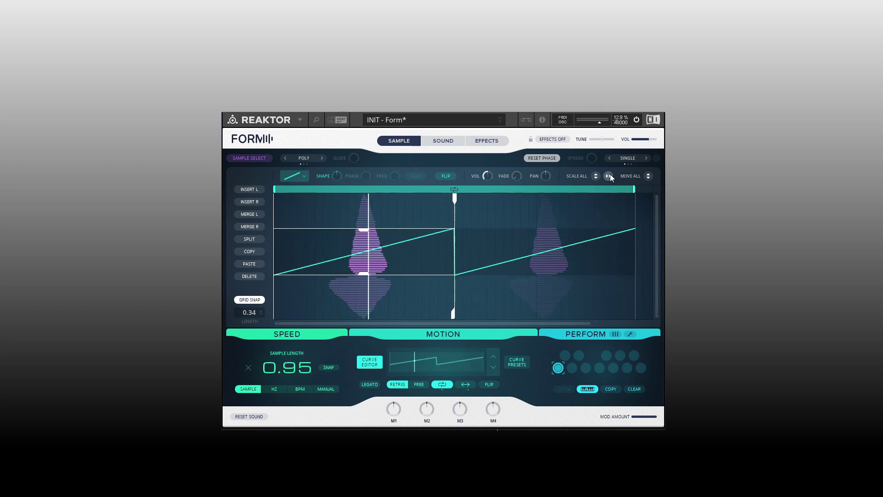
pyautogui.moveTo(608, 175); pyautogui.dragTo(638, 193)
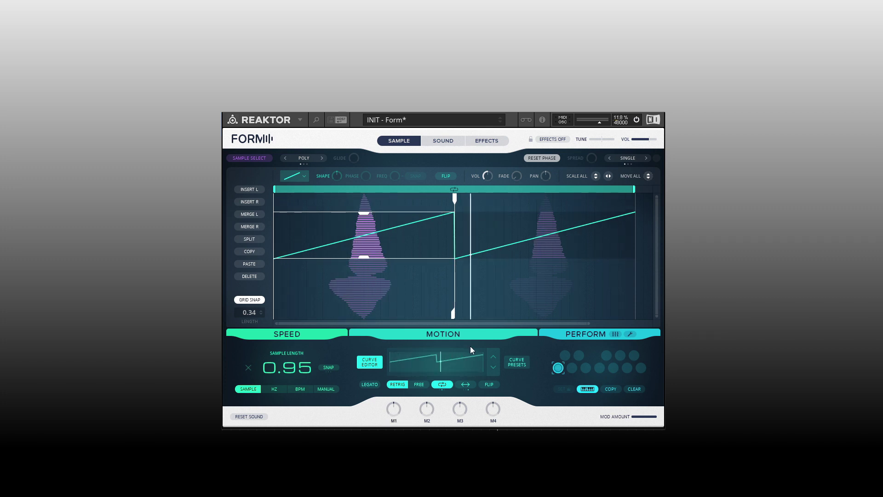
pyautogui.moveTo(650, 175); pyautogui.dragTo(623, 366)
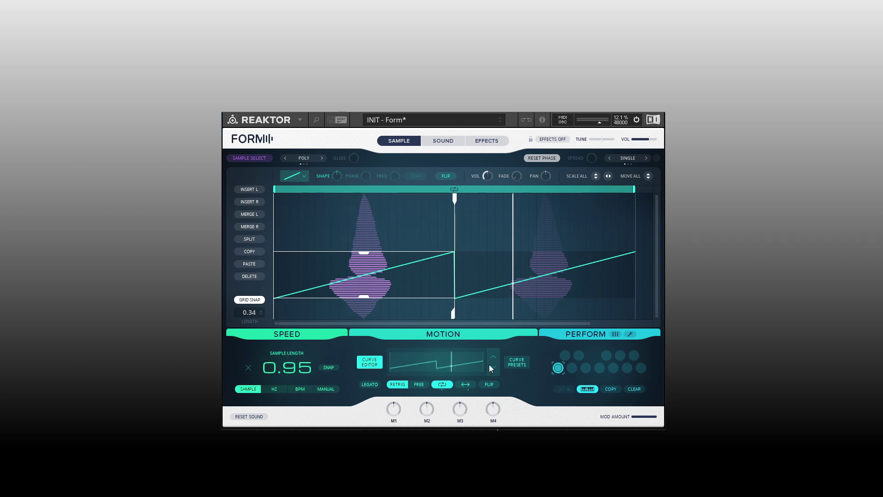
pyautogui.click(520, 363)
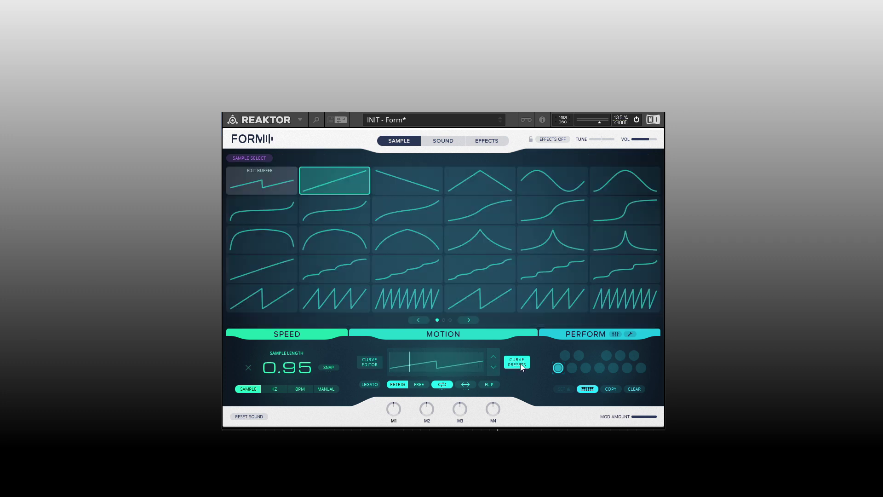
pyautogui.click(369, 362)
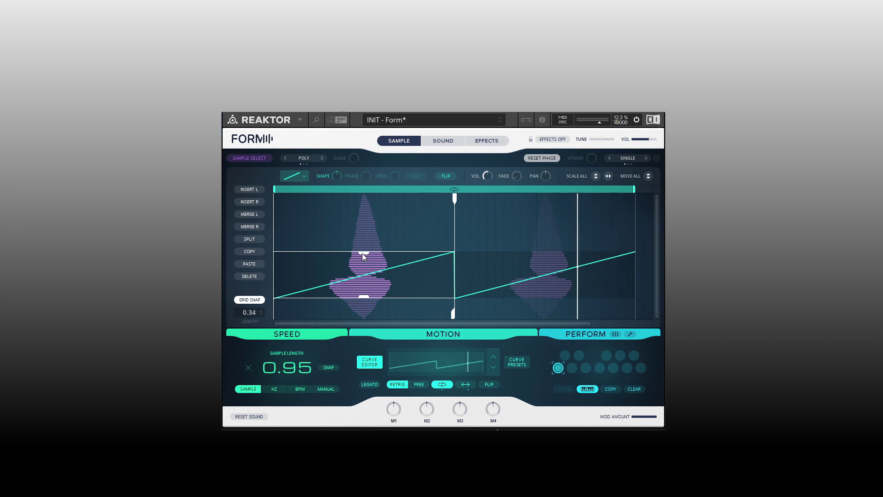
# Raise the first segment's peak, make it a sawtooth, and turn FREQ up to three repeats.
pyautogui.moveTo(362, 253); pyautogui.dragTo(374, 205)
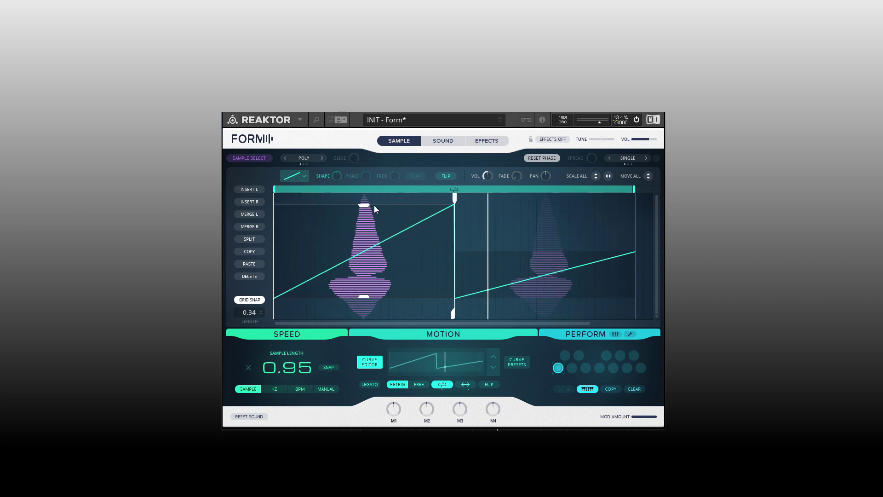
pyautogui.click(303, 176)
pyautogui.click(292, 262)
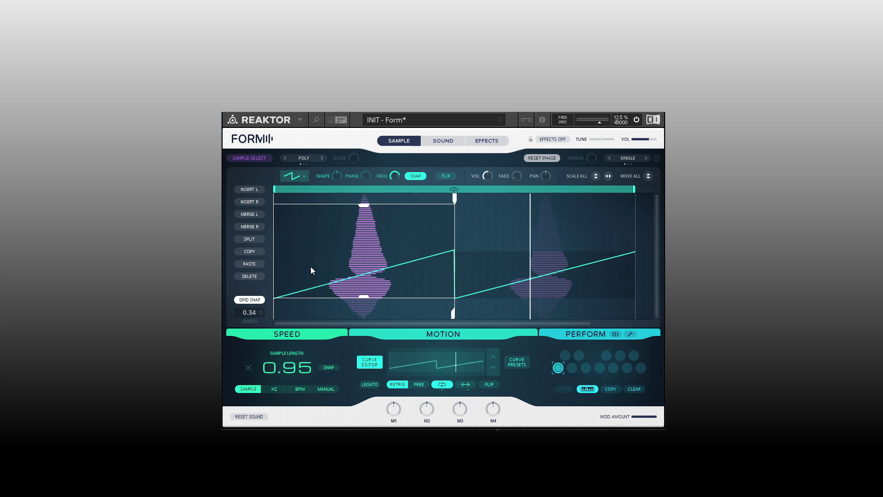
pyautogui.moveTo(397, 178); pyautogui.dragTo(395, 137)
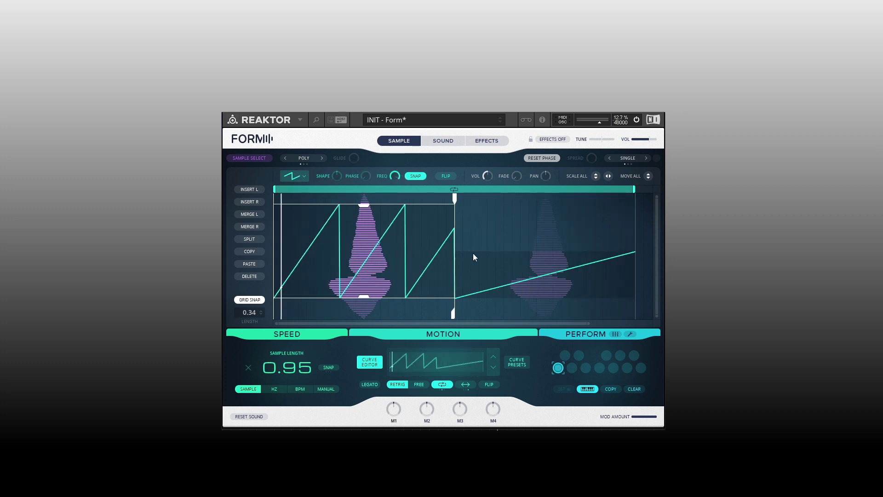